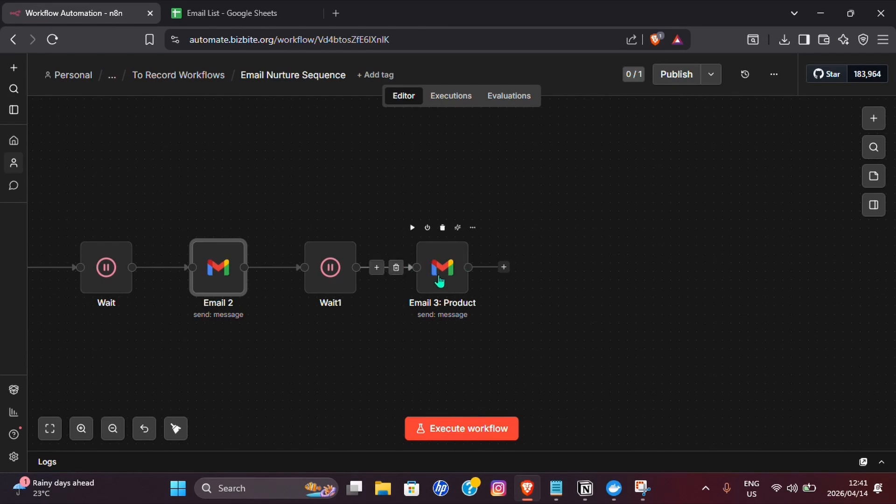
# - Pan to the workflow's start and confirm the Email List sheet holds only Name and Email headers
pyautogui.moveTo(256, 374); pyautogui.dragTo(681, 381)
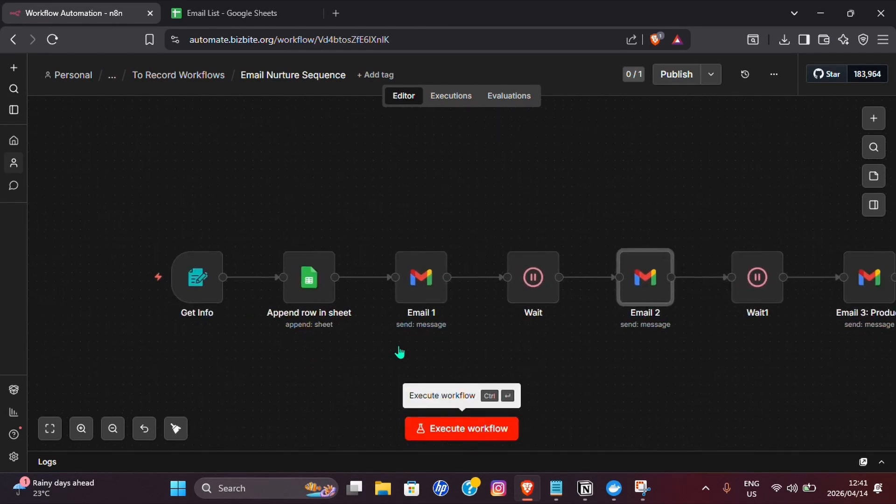
pyautogui.click(215, 13)
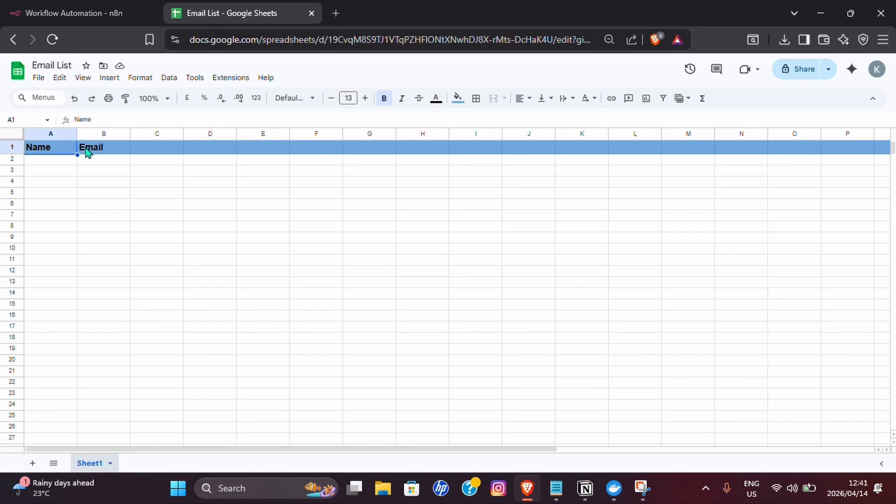
pyautogui.click(93, 19)
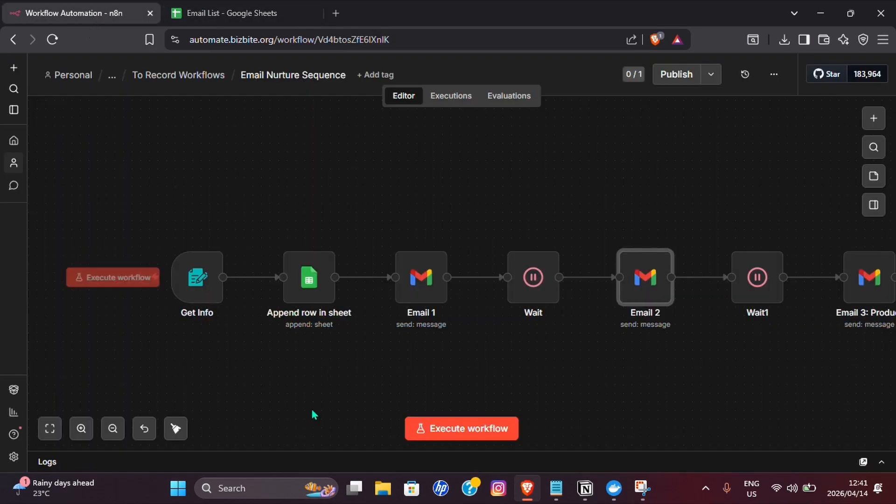
# - Run a test execution and submit the Get Free Resources form with a test name and email
pyautogui.click(473, 434)
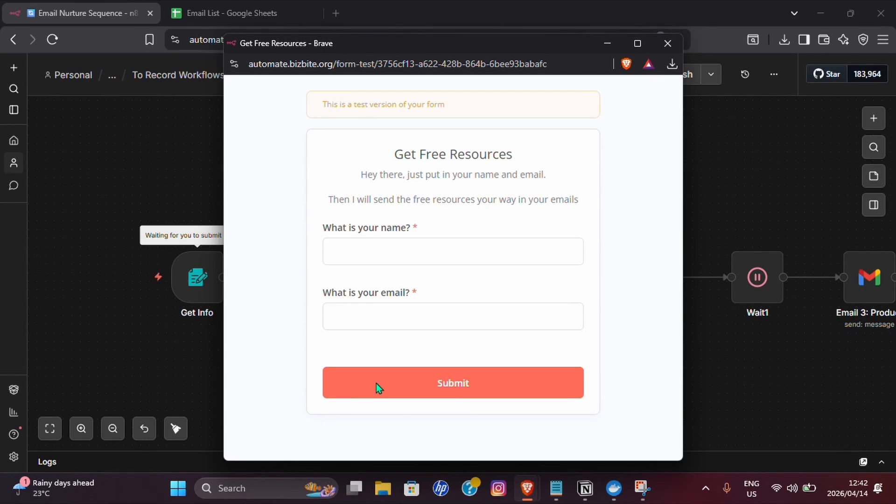
pyautogui.click(358, 253)
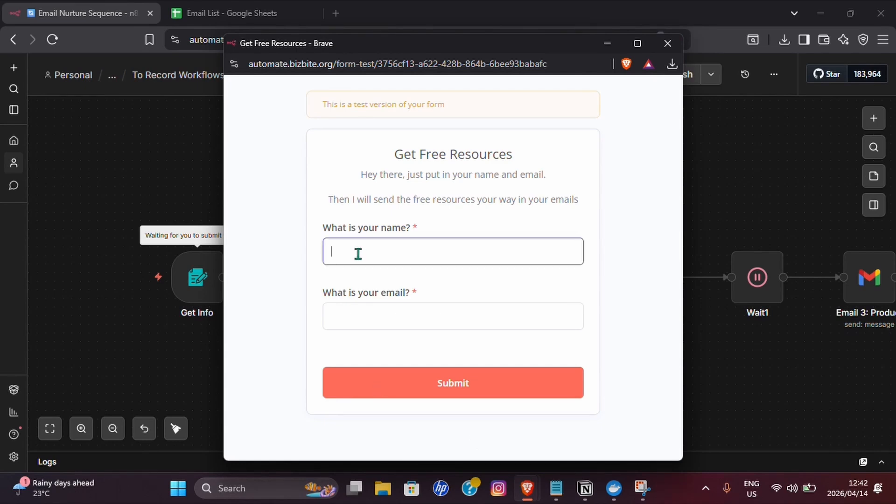
pyautogui.write('Kaylan')
pyautogui.click(380, 316)
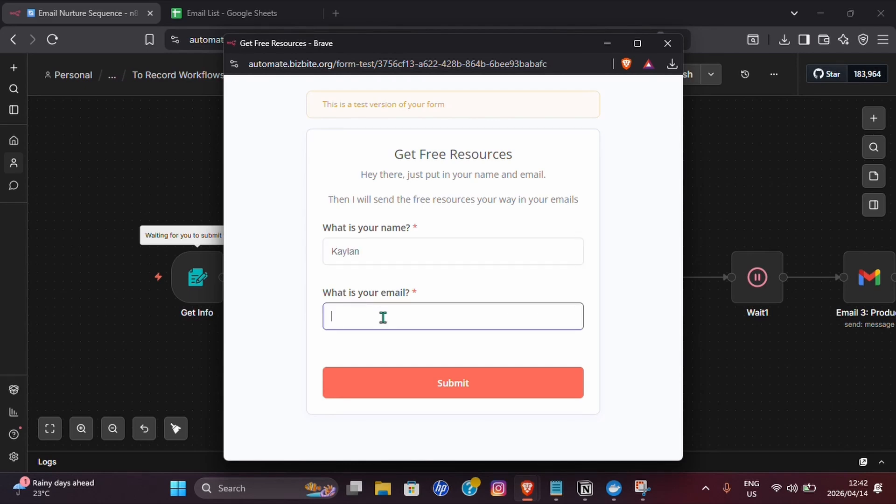
pyautogui.click(418, 381)
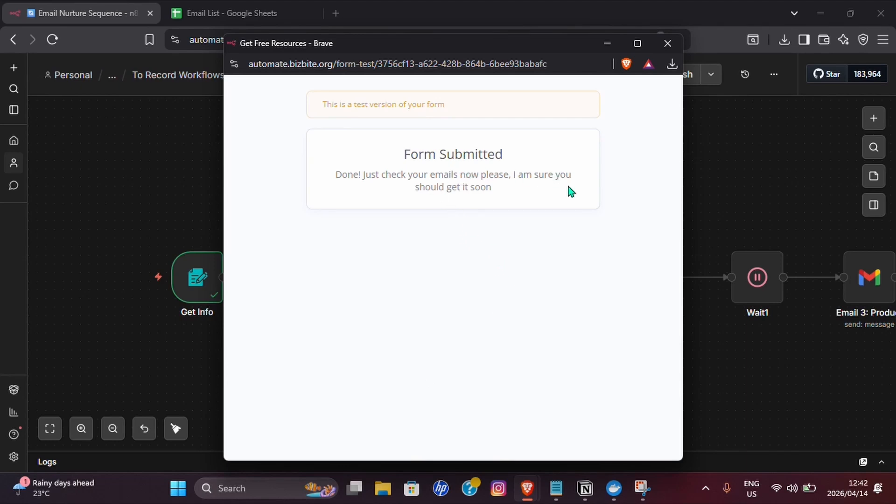
pyautogui.click(607, 43)
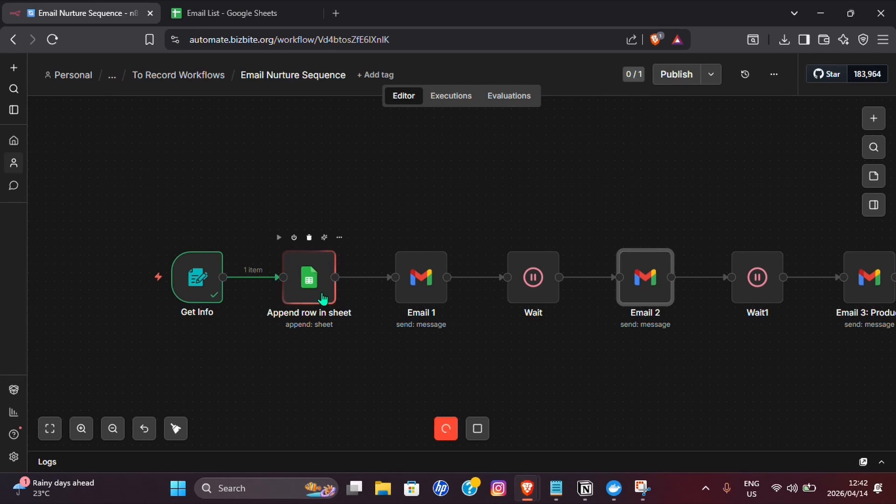
# - Confirm the submitted row reached the Email List sheet and inspect the Wait step's settings
pyautogui.click(232, 13)
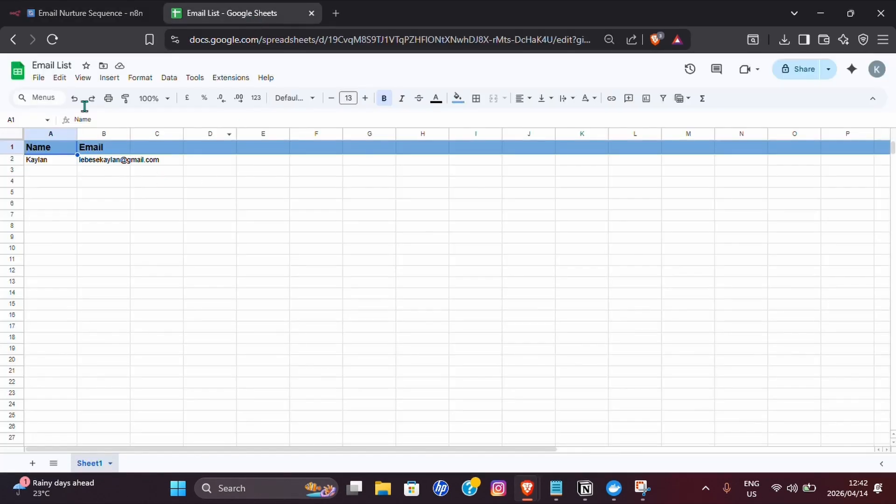
pyautogui.click(89, 13)
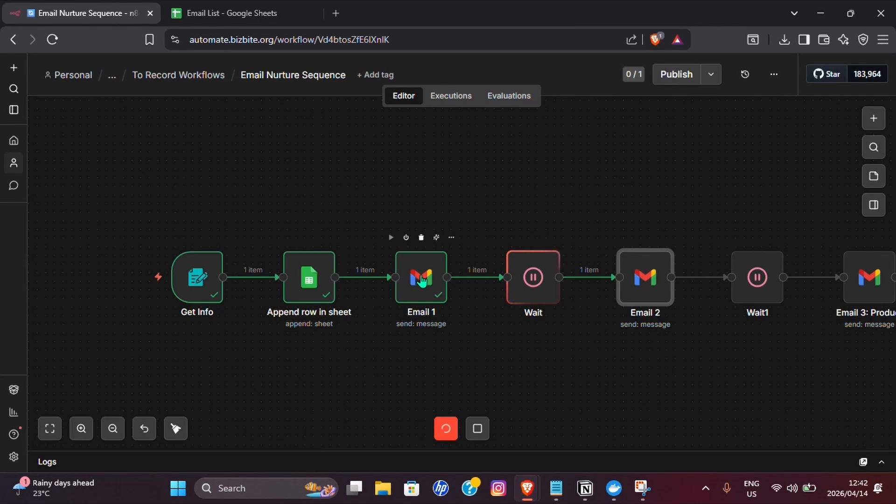
pyautogui.doubleClick(525, 282)
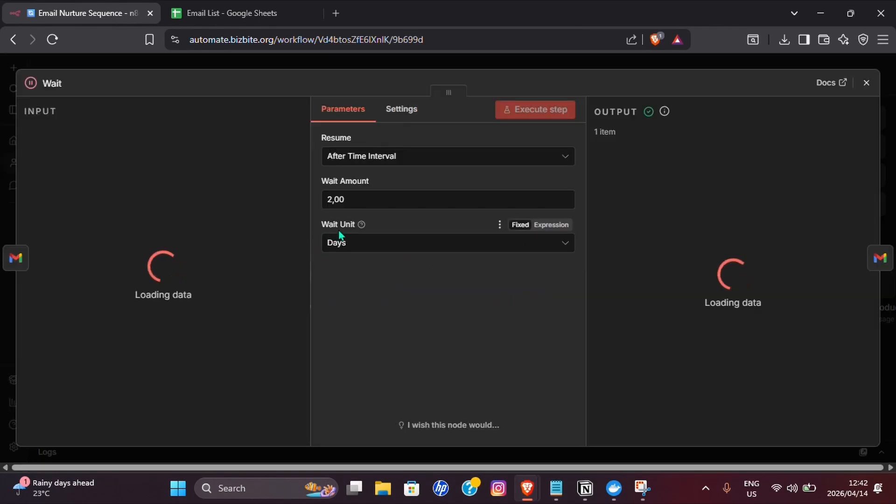
pyautogui.press('Escape')
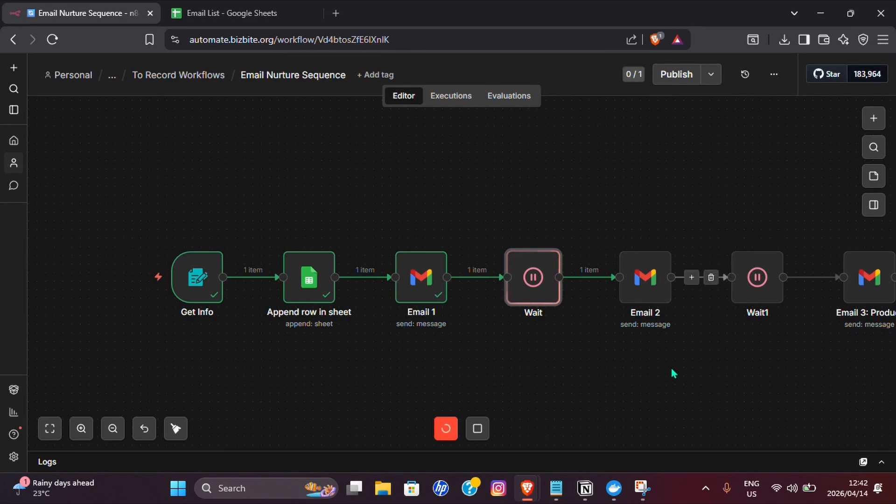
pyautogui.moveTo(672, 370); pyautogui.dragTo(565, 354)
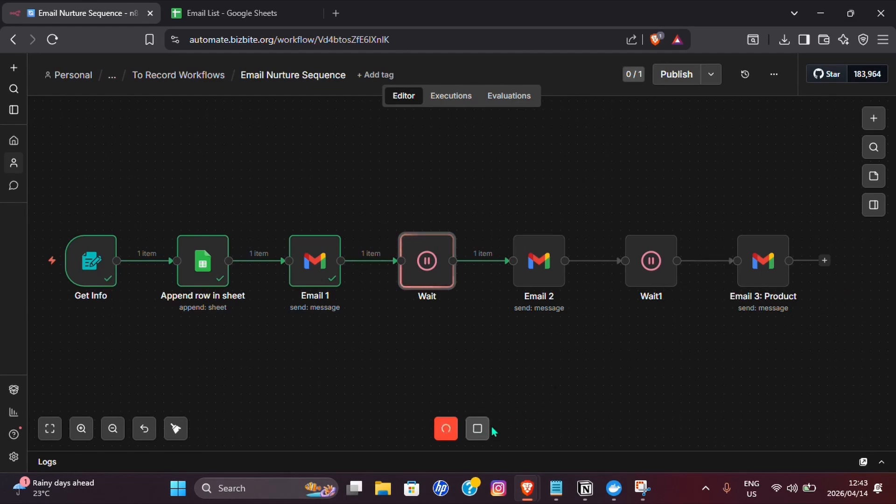
# - Stop the running execution and review the Email 2 step's settings
pyautogui.click(477, 429)
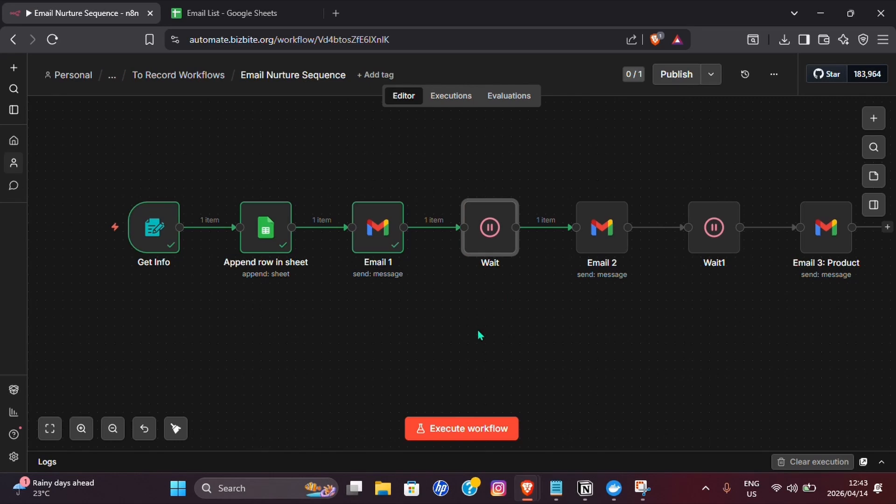
pyautogui.scroll(-1, 478, 331)
pyautogui.moveTo(478, 332); pyautogui.dragTo(430, 389)
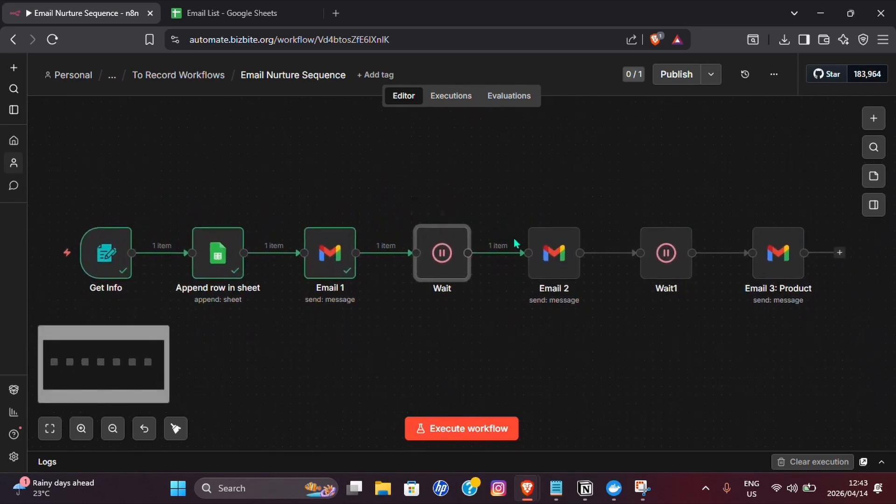
pyautogui.doubleClick(558, 268)
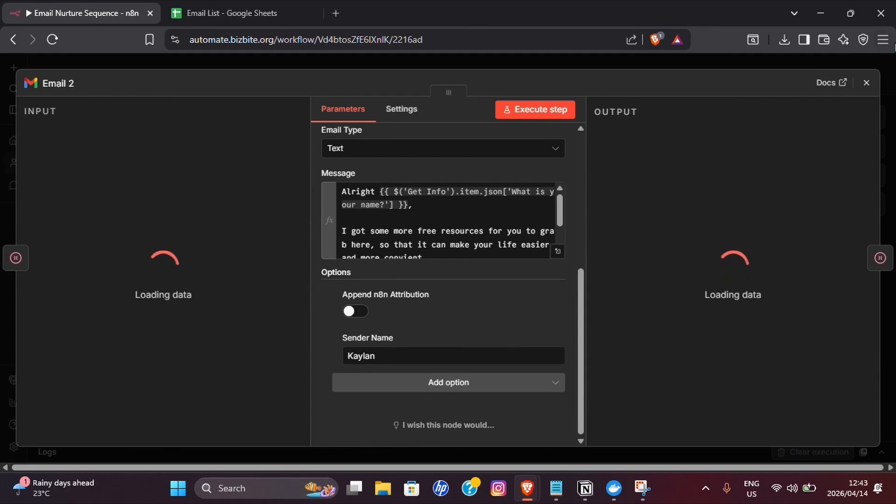
pyautogui.press('Escape')
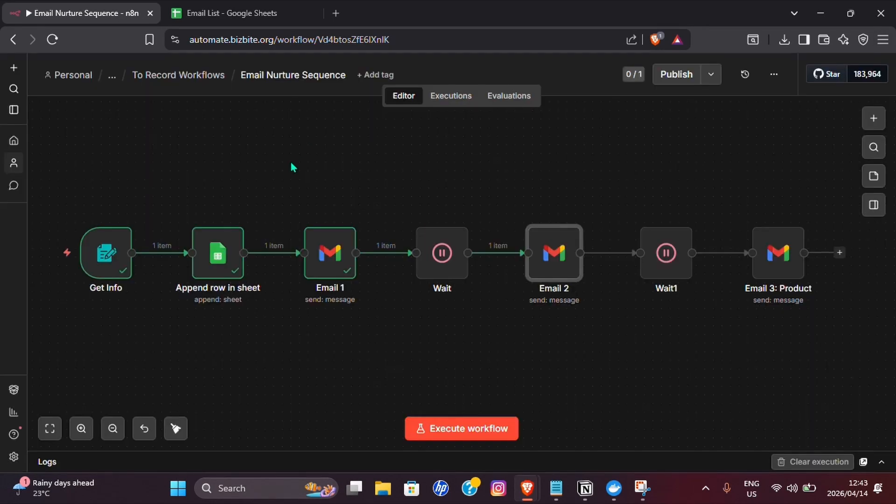
# - Check the Gmail inbox for the free-resource email sent by the workflow
pyautogui.click(336, 13)
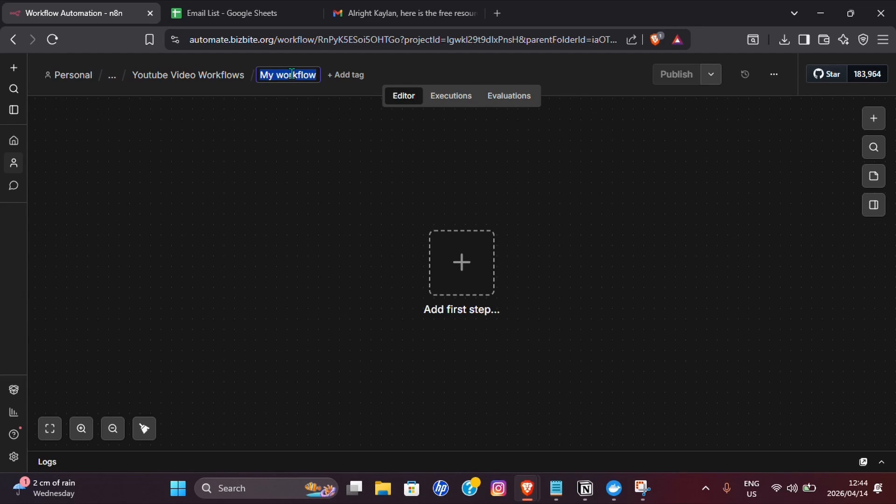
# - Name the workflow 'Email Sequence: Product #1' and add an n8n Form 'On form submission' trigger
pyautogui.write('Email Sequence: Produc')
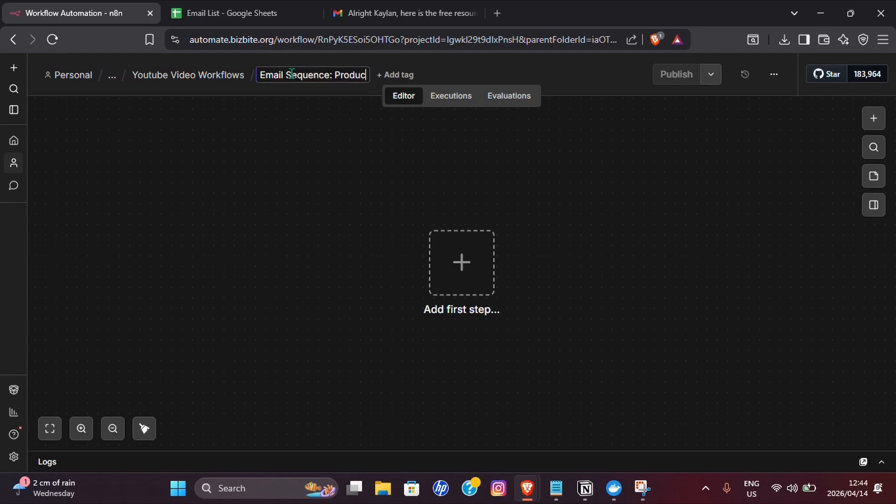
pyautogui.write('t #1')
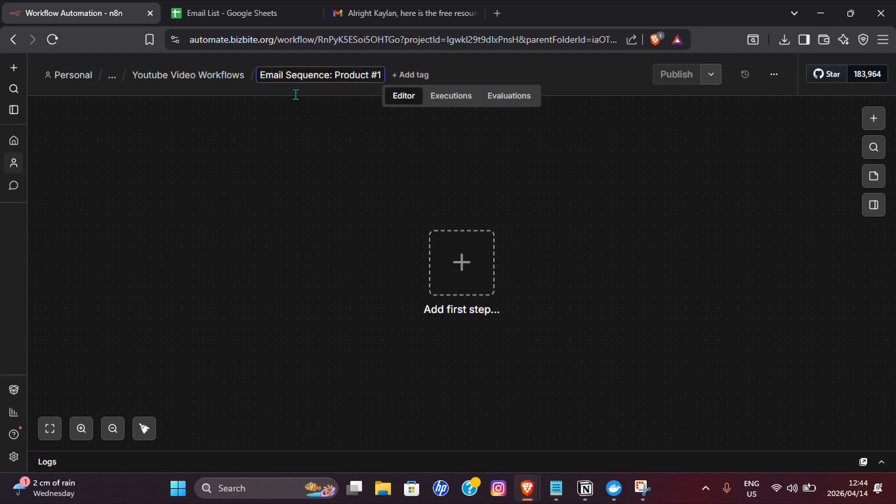
pyautogui.press('Return')
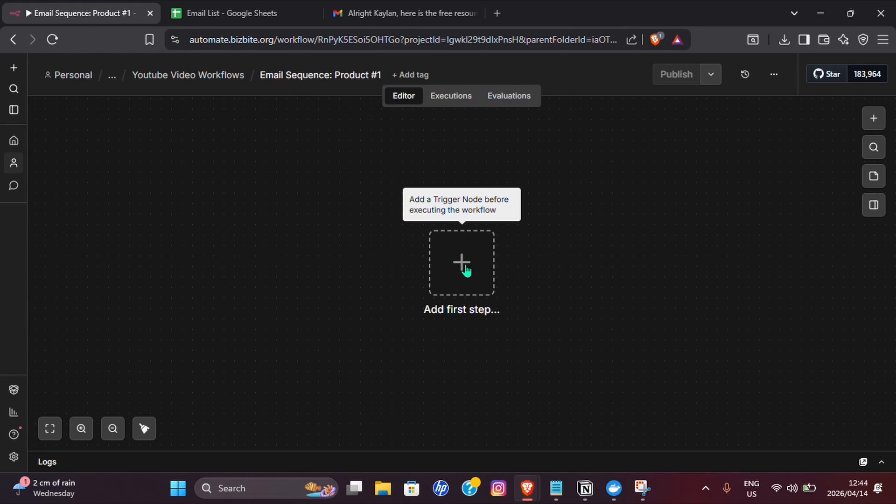
pyautogui.click(464, 268)
pyautogui.write('n8n')
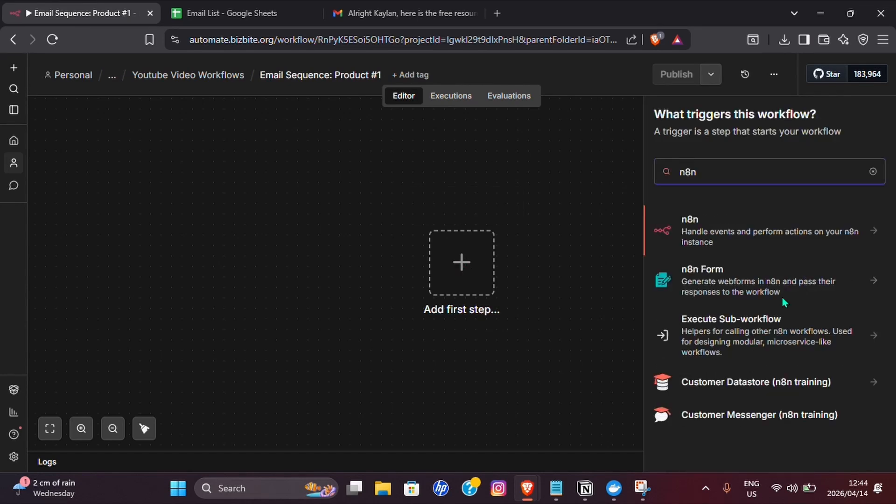
pyautogui.click(766, 274)
pyautogui.click(753, 231)
# - Title the form 'Grab The Free Resource' and add a required 'What is your name?' field
pyautogui.scroll(-3, 417, 256)
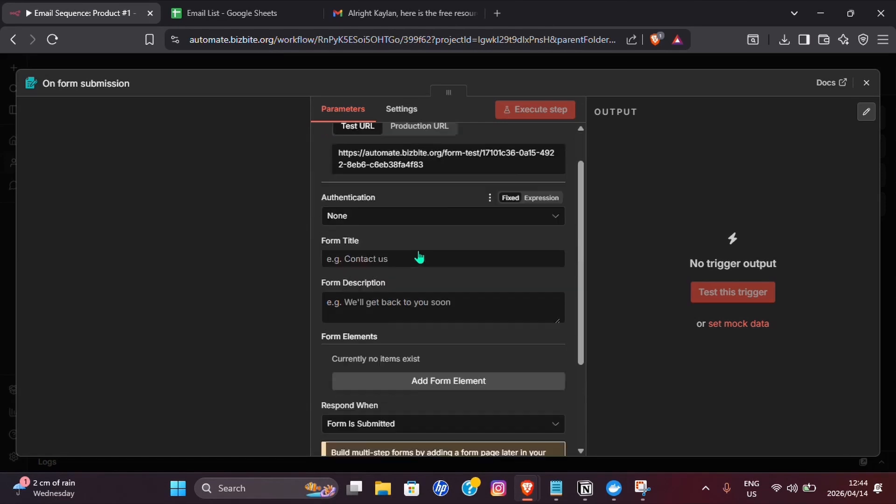
pyautogui.click(347, 226)
pyautogui.write('Grab The Free Resource')
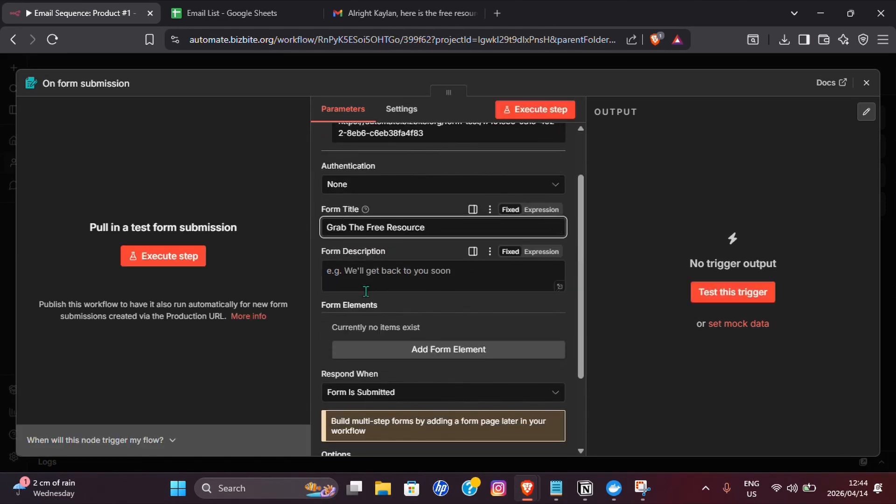
pyautogui.click(485, 268)
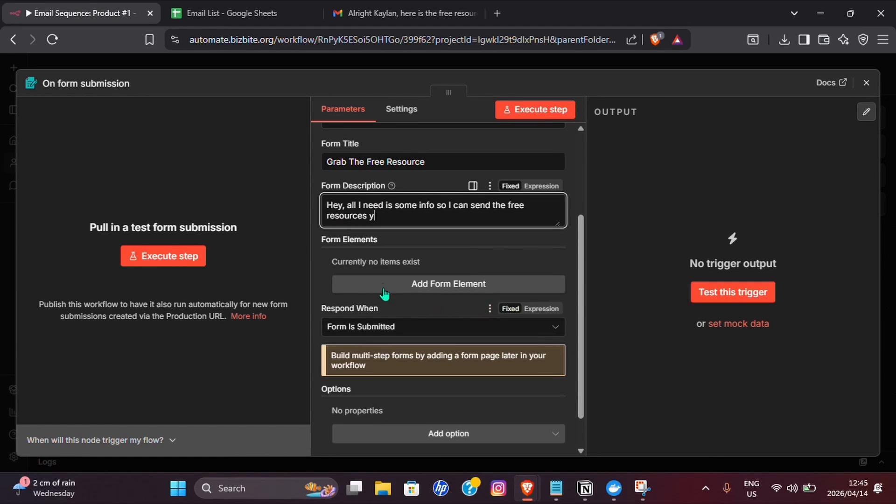
pyautogui.click(435, 285)
pyautogui.click(406, 280)
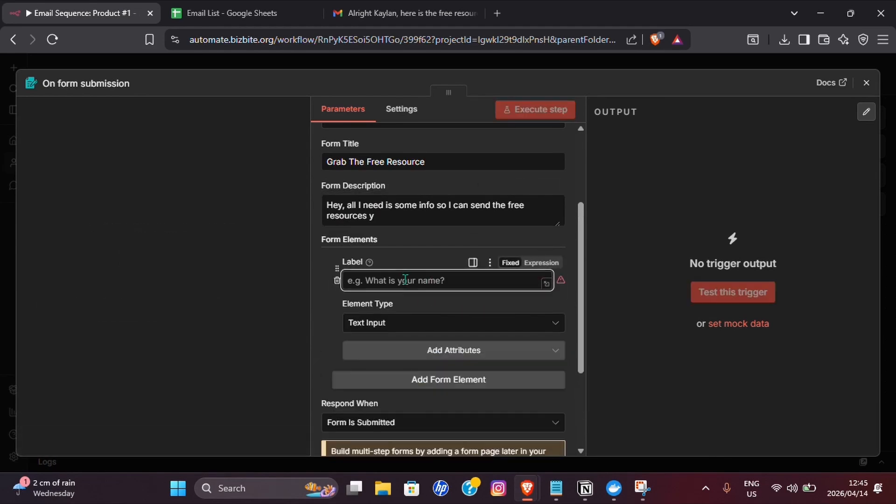
pyautogui.write('What is your name?')
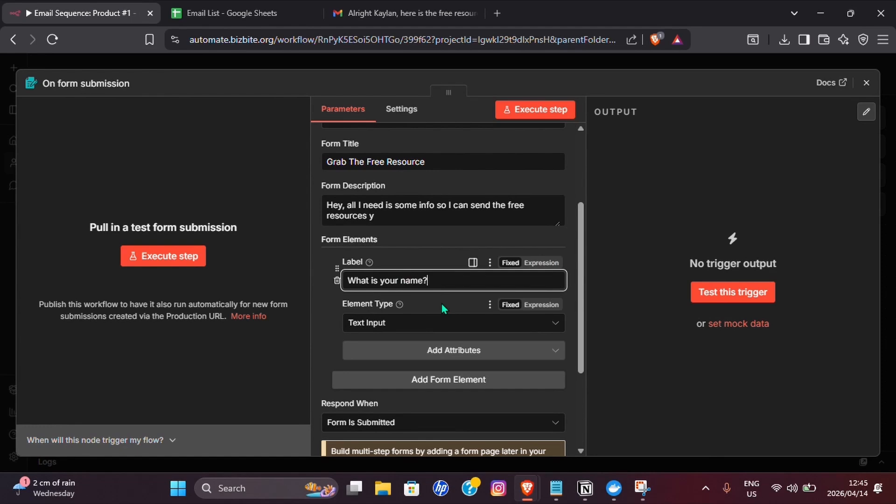
pyautogui.click(401, 350)
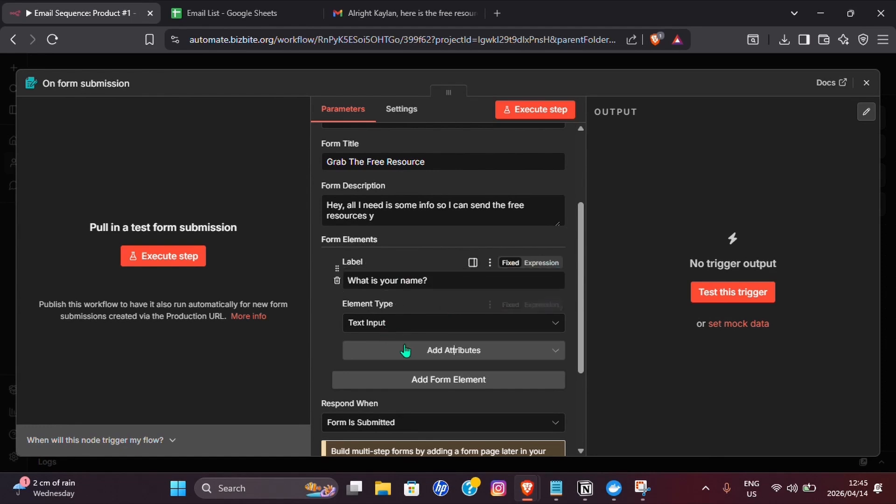
pyautogui.click(390, 448)
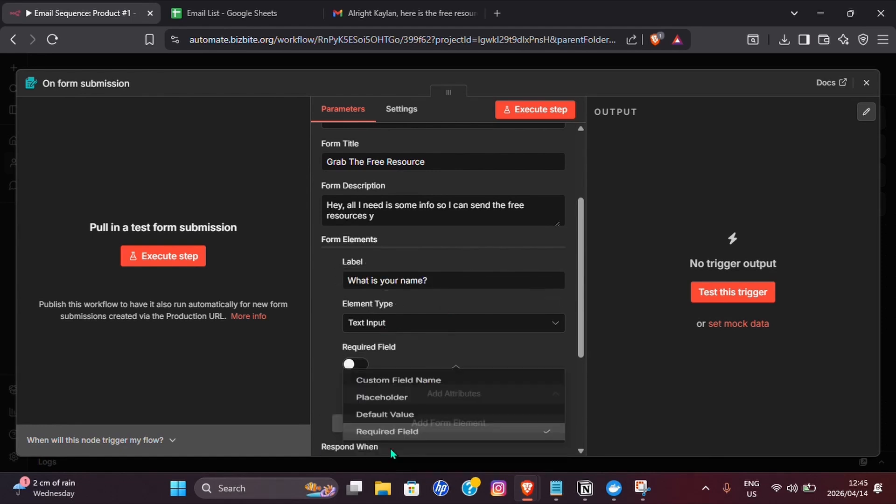
pyautogui.click(363, 364)
pyautogui.scroll(-3, 373, 354)
# - Add a required Email-type field labelled 'What is your email?'
pyautogui.click(412, 295)
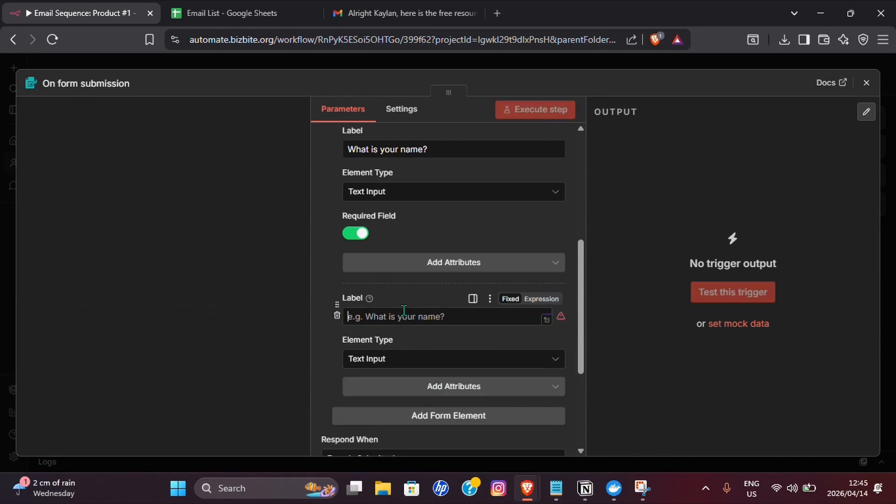
pyautogui.click(404, 313)
pyautogui.write('What is your n')
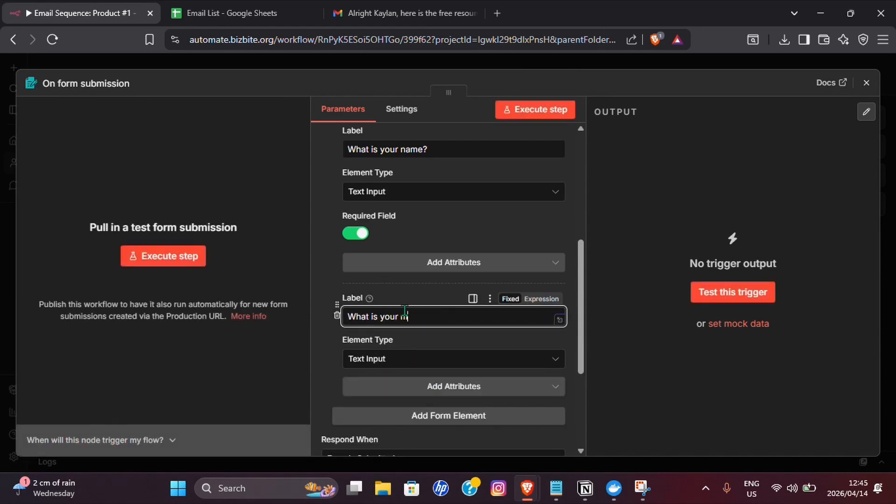
pyautogui.press('BackSpace')
pyautogui.write('email?')
pyautogui.click(375, 361)
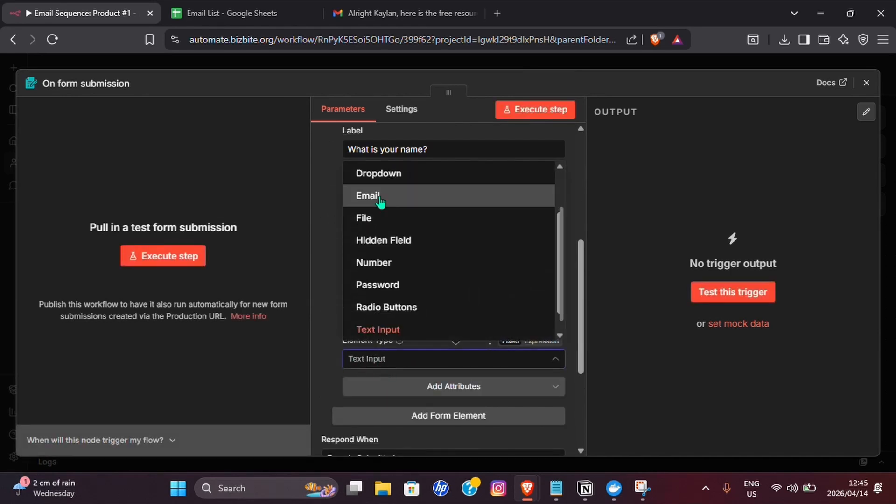
pyautogui.click(368, 196)
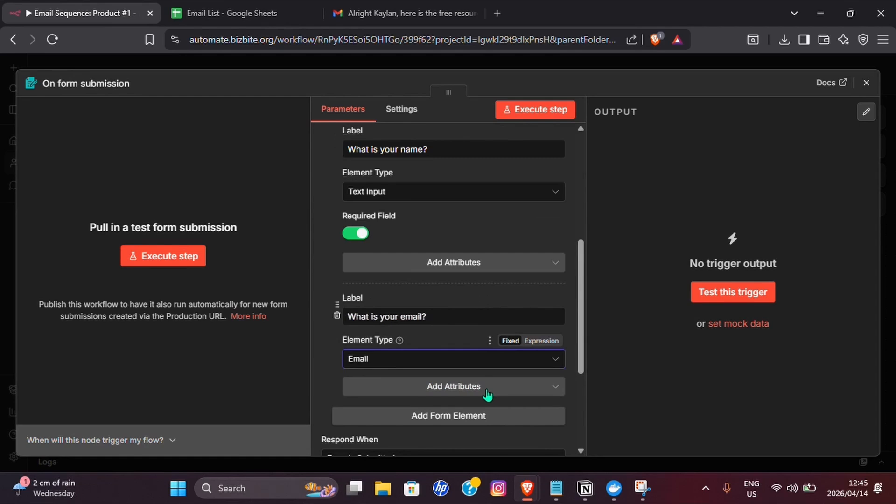
pyautogui.click(487, 394)
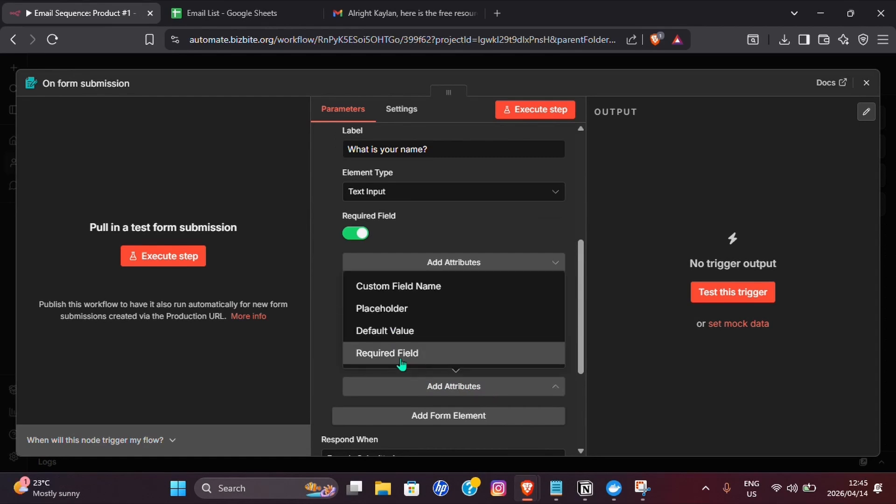
pyautogui.click(401, 366)
pyautogui.scroll(-3, 401, 340)
pyautogui.click(355, 269)
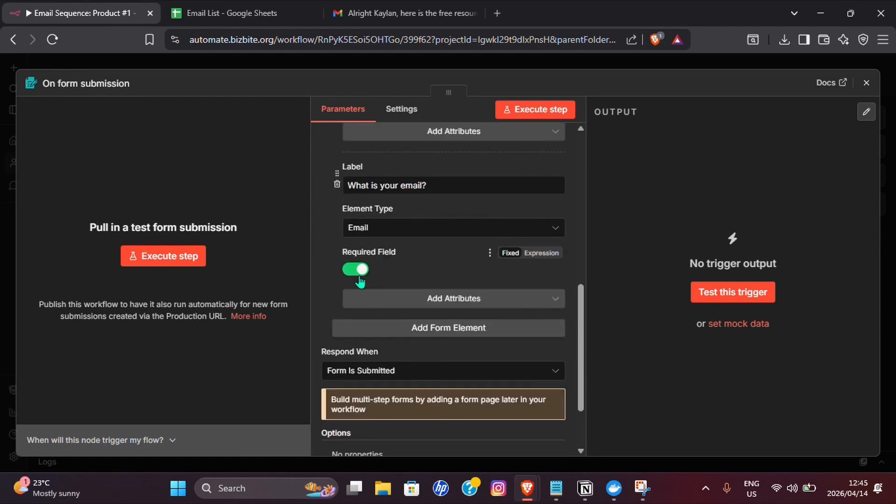
pyautogui.scroll(-2, 336, 317)
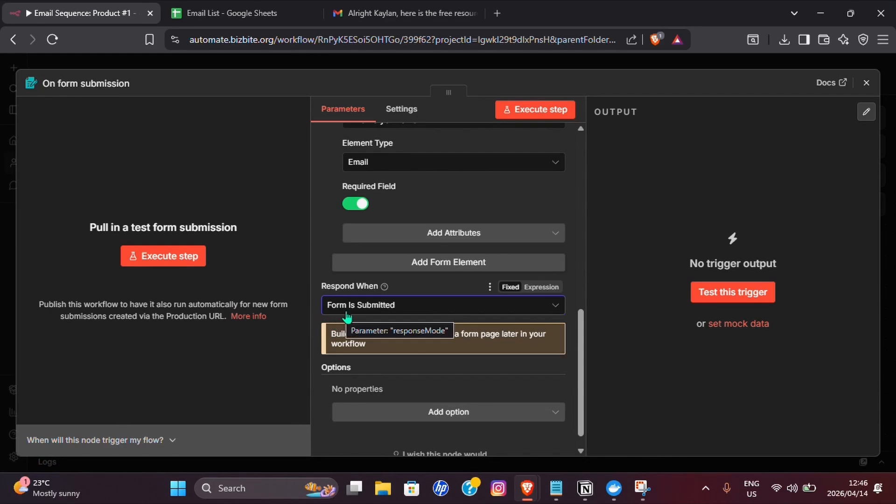
# - Turn off Append n8n Attribution and turn on Ignore Bots in the form options
pyautogui.click(445, 412)
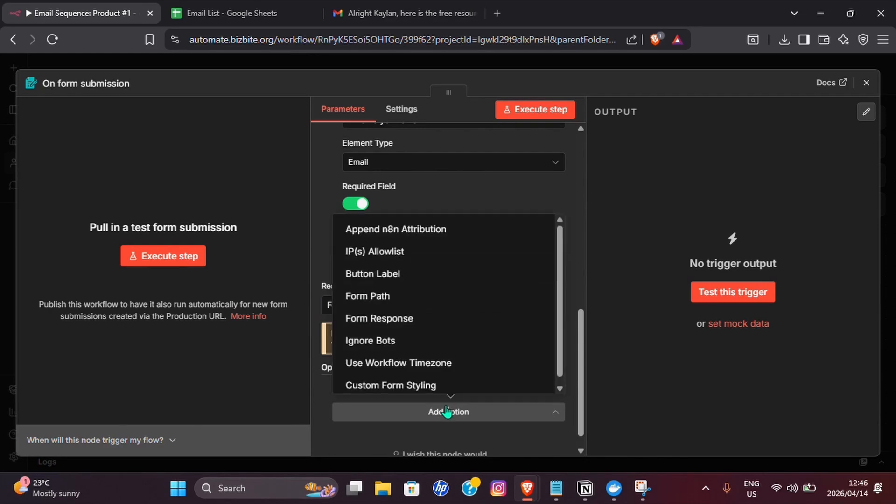
pyautogui.click(441, 241)
pyautogui.scroll(-1, 415, 346)
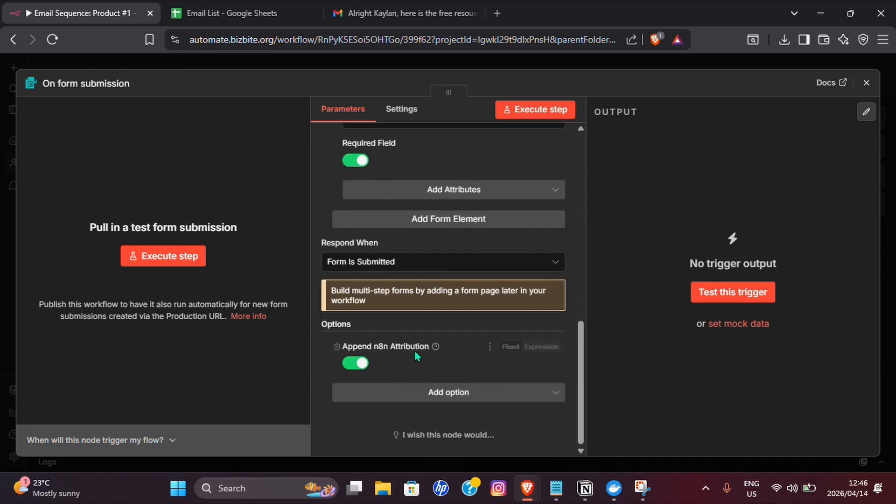
pyautogui.click(360, 366)
pyautogui.click(410, 393)
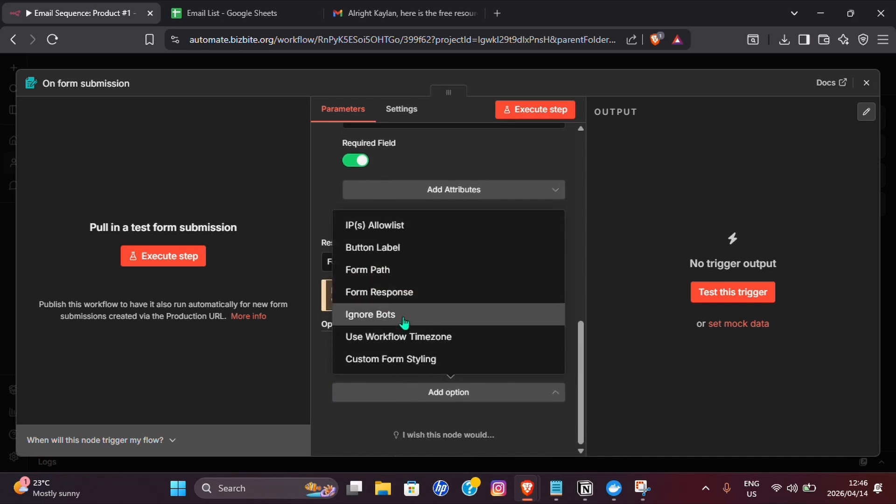
pyautogui.click(406, 314)
pyautogui.click(355, 363)
# - Add a Form Response thank-you telling users to check their emails for the free resource
pyautogui.click(419, 394)
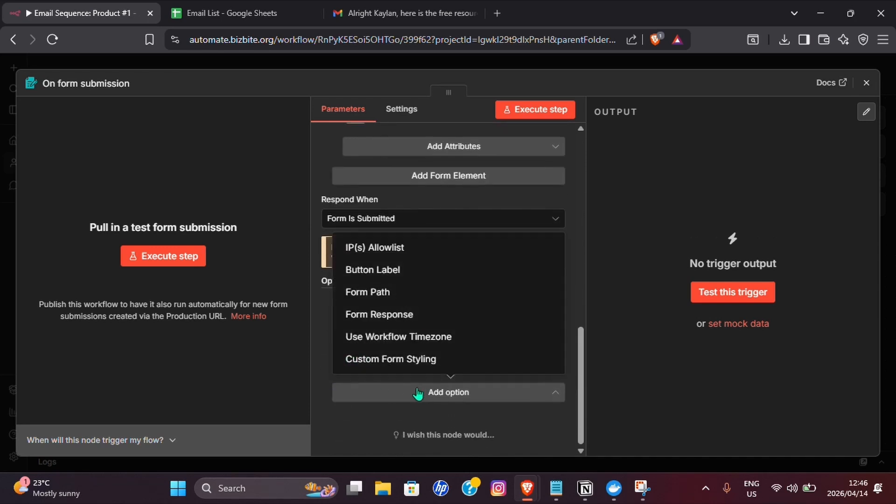
pyautogui.click(392, 314)
pyautogui.scroll(-3, 472, 315)
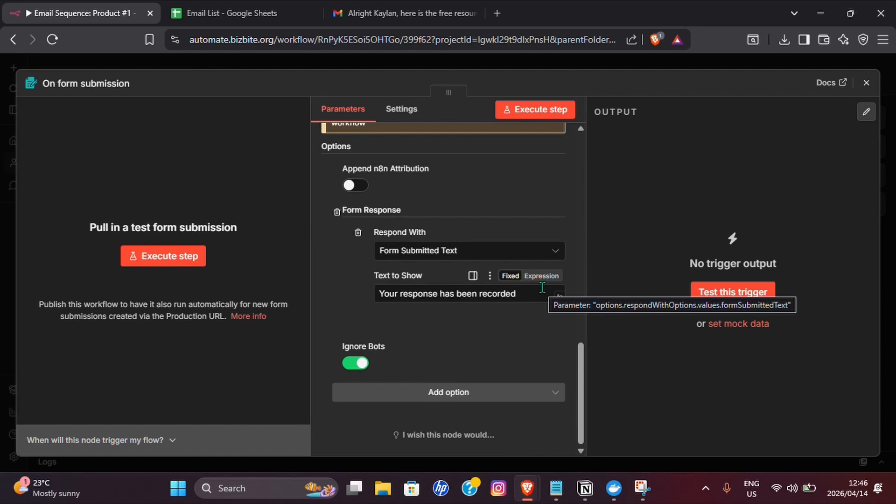
pyautogui.click(541, 276)
pyautogui.click(557, 301)
pyautogui.doubleClick(448, 243)
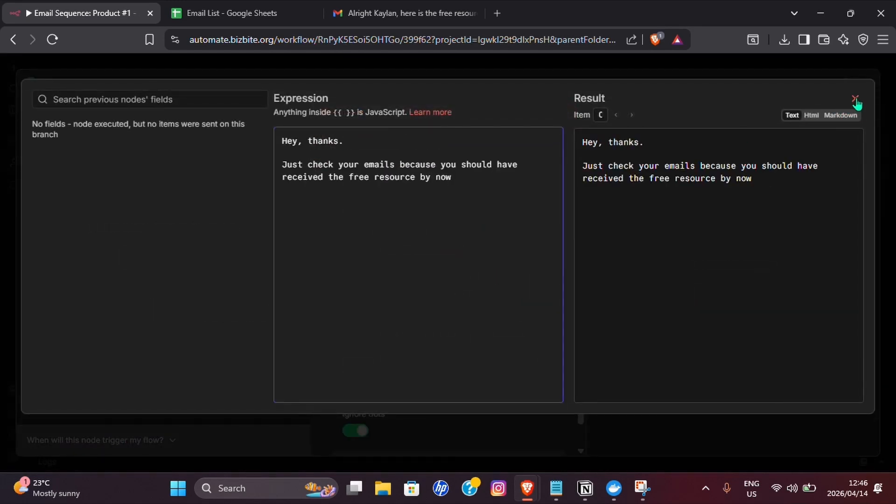
pyautogui.click(855, 99)
pyautogui.press('Escape')
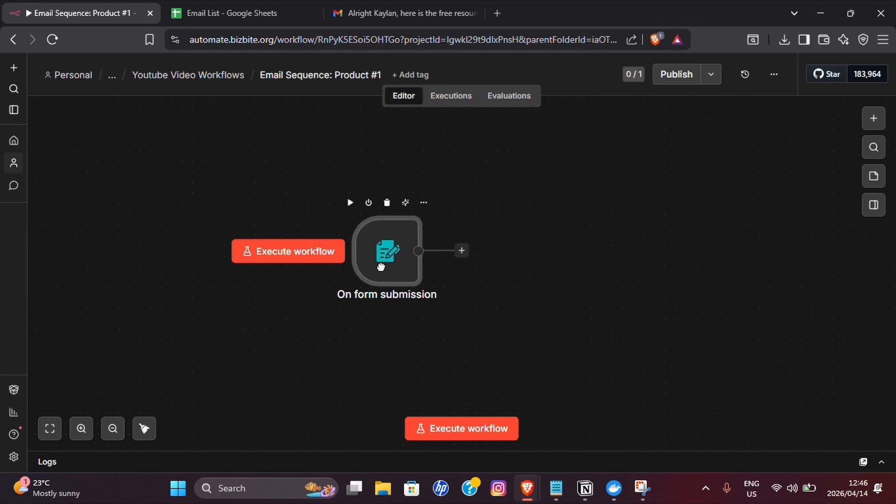
# - Start adding a node after the On form submission trigger
pyautogui.click(462, 252)
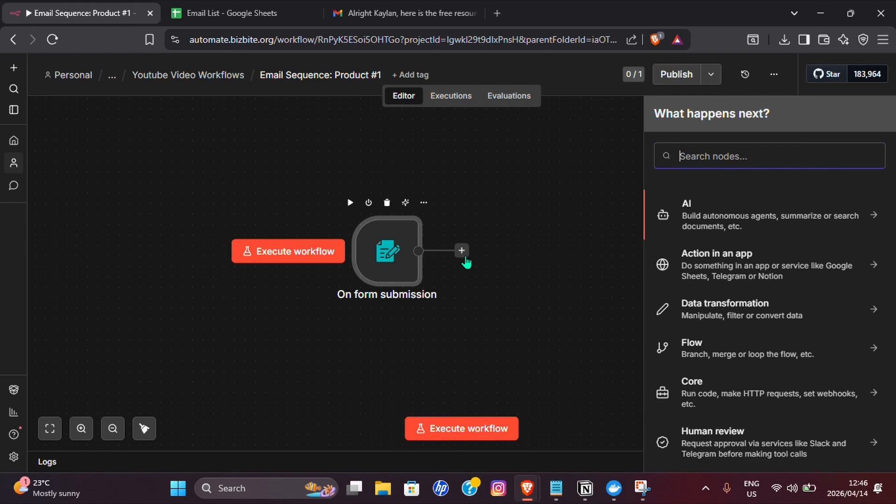
# - Add a Wait node of 2 seconds after the form trigger
pyautogui.write('Wait')
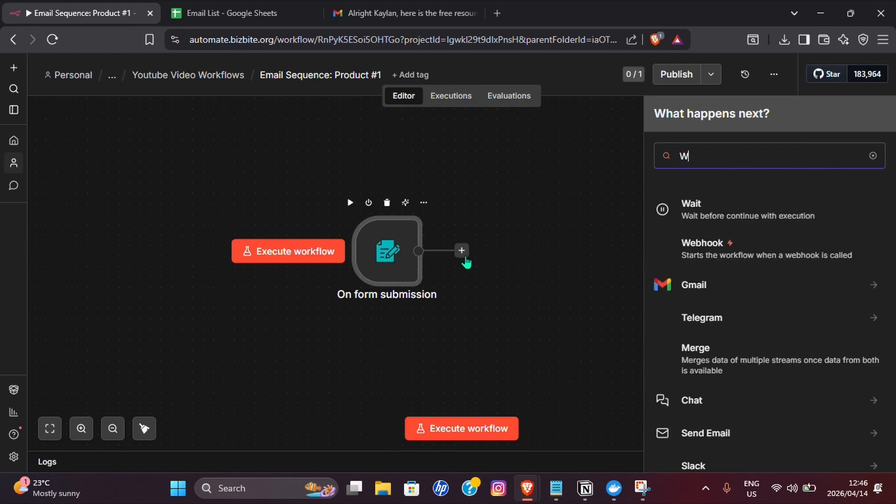
pyautogui.click(761, 210)
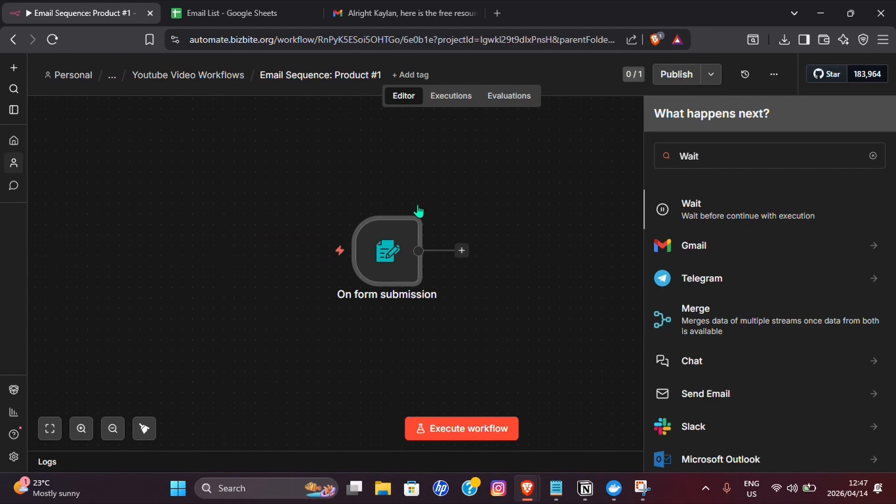
pyautogui.click(359, 200)
pyautogui.hotkey('ctrl', 'a')
pyautogui.write('2')
pyautogui.click(424, 321)
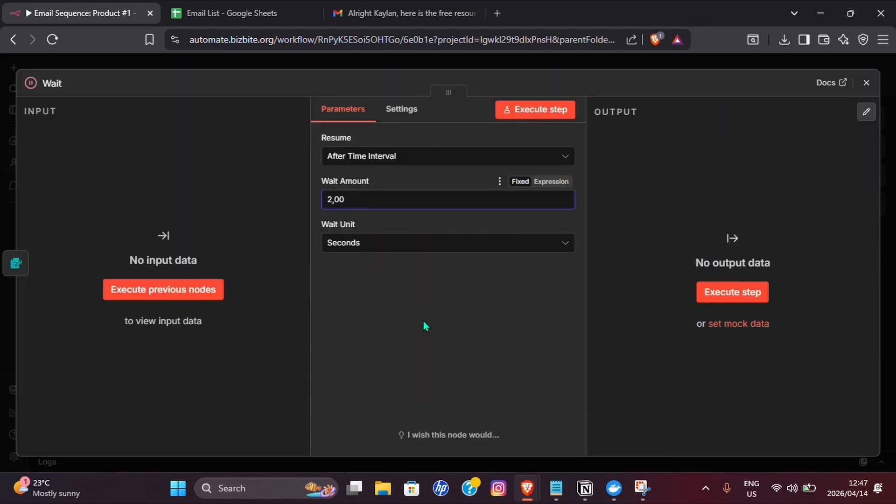
pyautogui.click(866, 83)
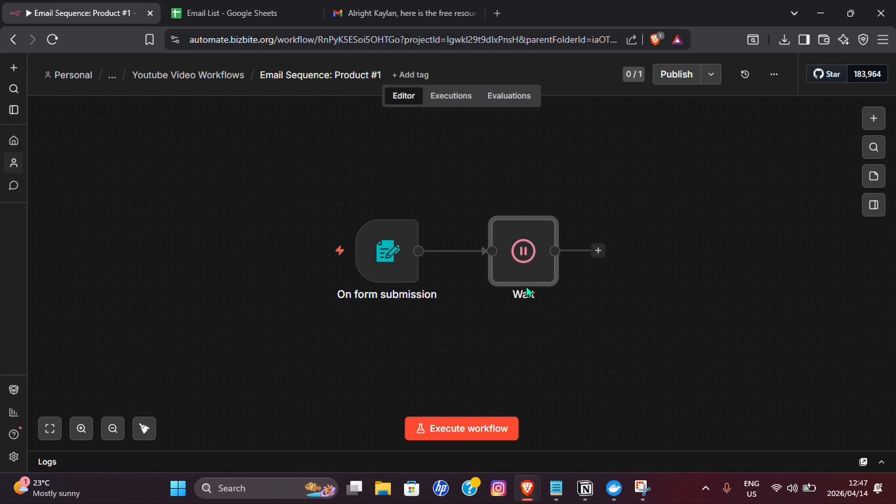
pyautogui.moveTo(474, 321); pyautogui.dragTo(380, 331)
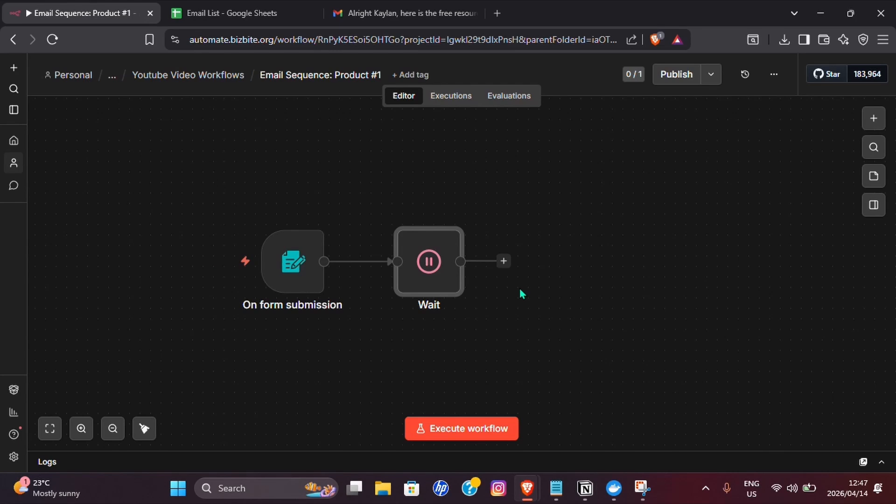
# - Add a Google Sheets append-row step writing to Sheet1 of the Email List spreadsheet
pyautogui.click(504, 262)
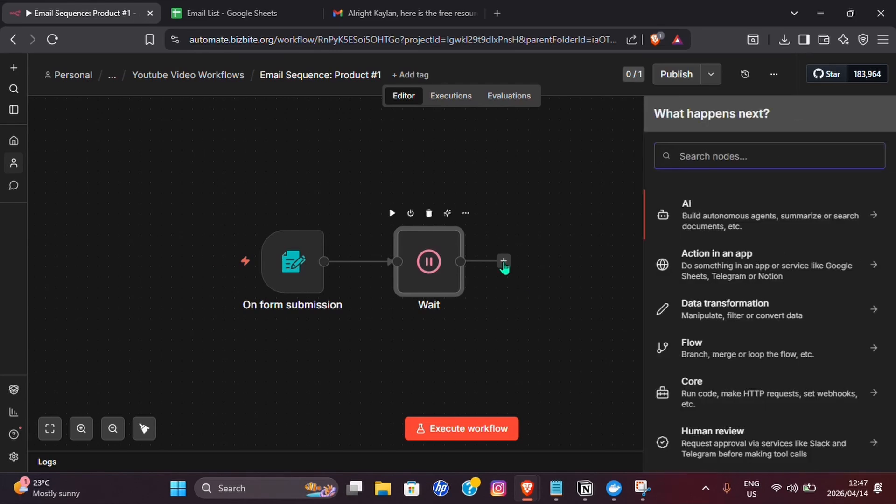
pyautogui.write('Goog')
pyautogui.click(688, 207)
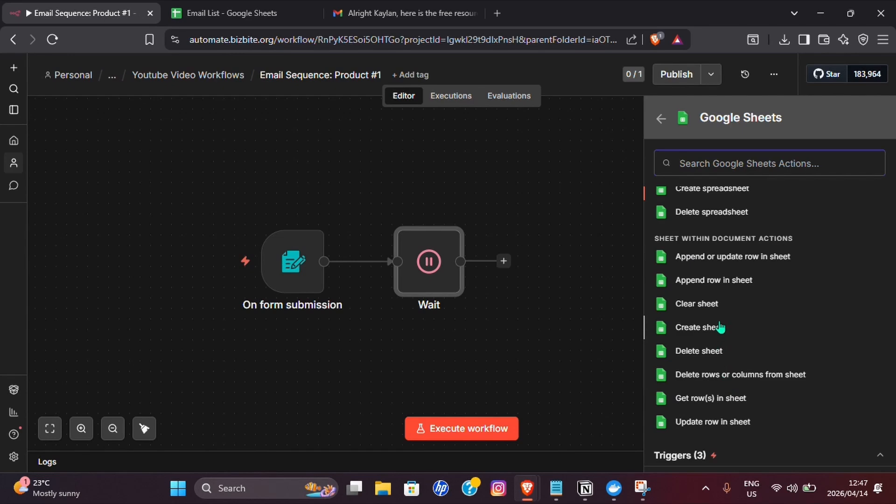
pyautogui.click(699, 282)
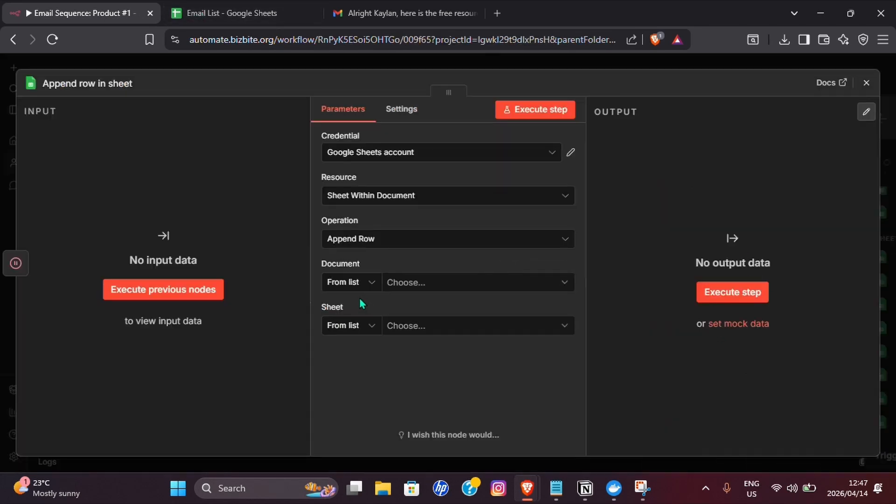
pyautogui.click(408, 282)
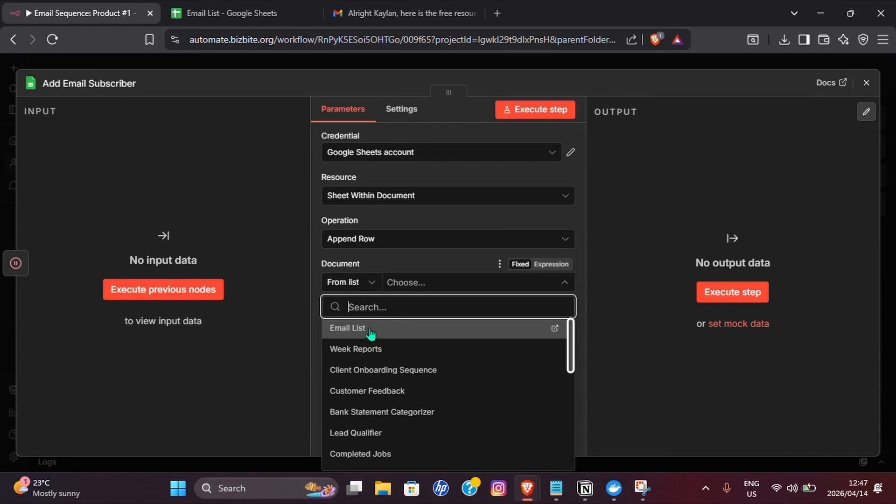
pyautogui.click(370, 332)
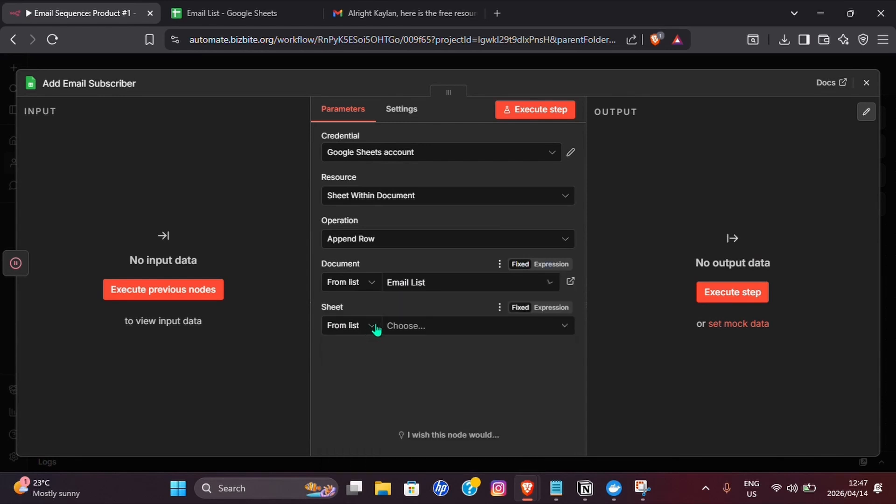
pyautogui.click(399, 327)
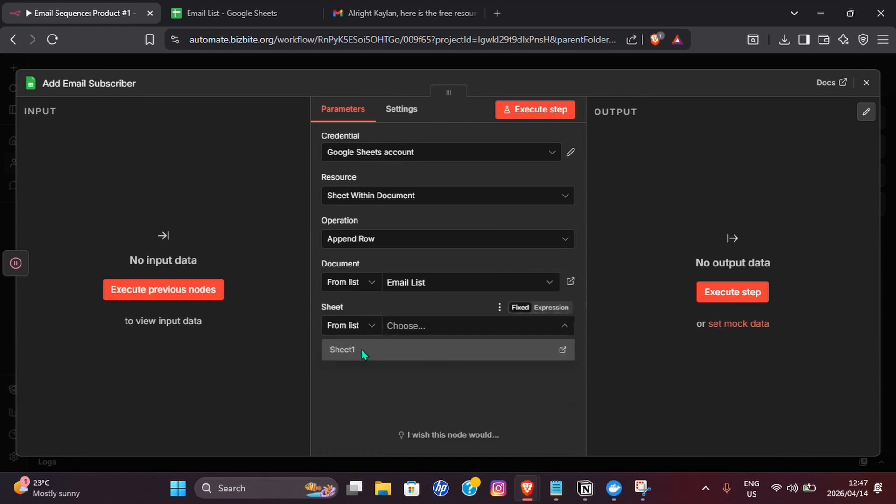
pyautogui.click(366, 351)
pyautogui.scroll(-1, 390, 345)
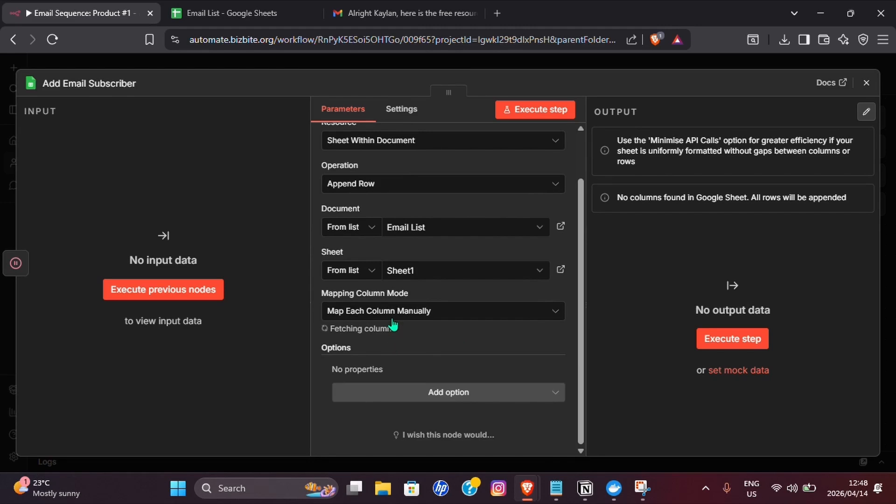
pyautogui.scroll(-2, 406, 317)
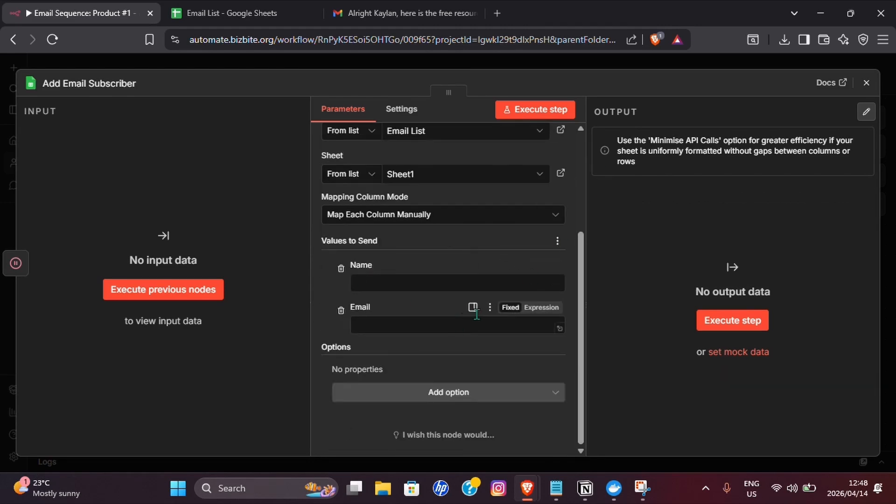
# - Run a test by submitting the form with a sample name and email address
pyautogui.click(866, 83)
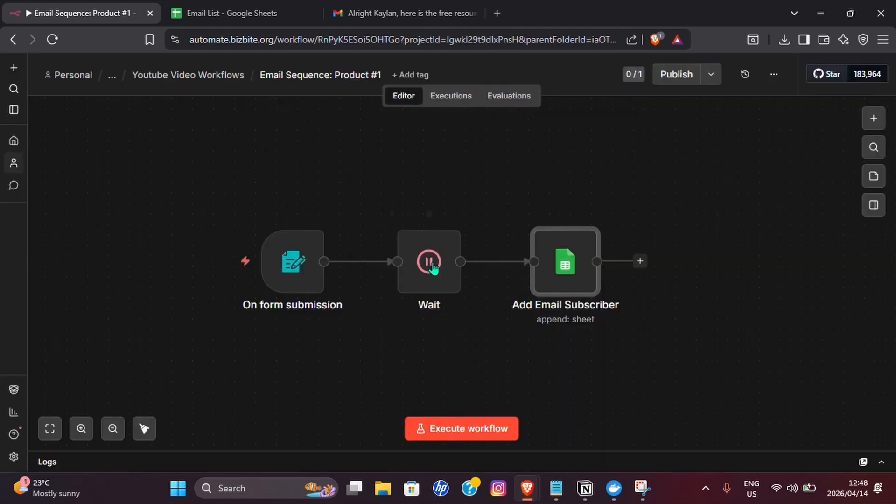
pyautogui.moveTo(319, 259)
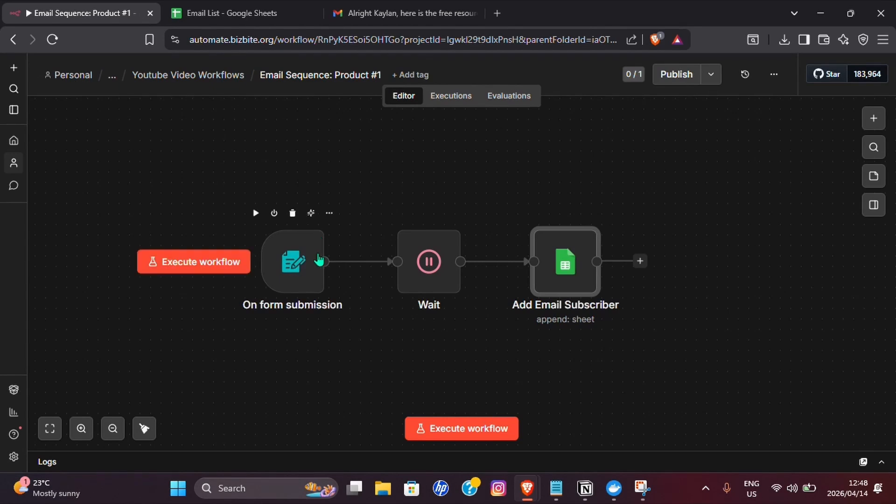
pyautogui.click(482, 428)
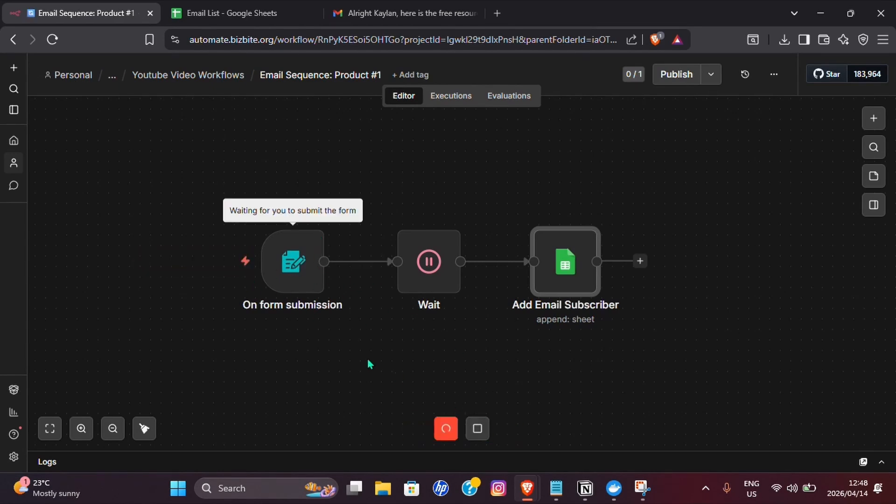
pyautogui.write('Kayla')
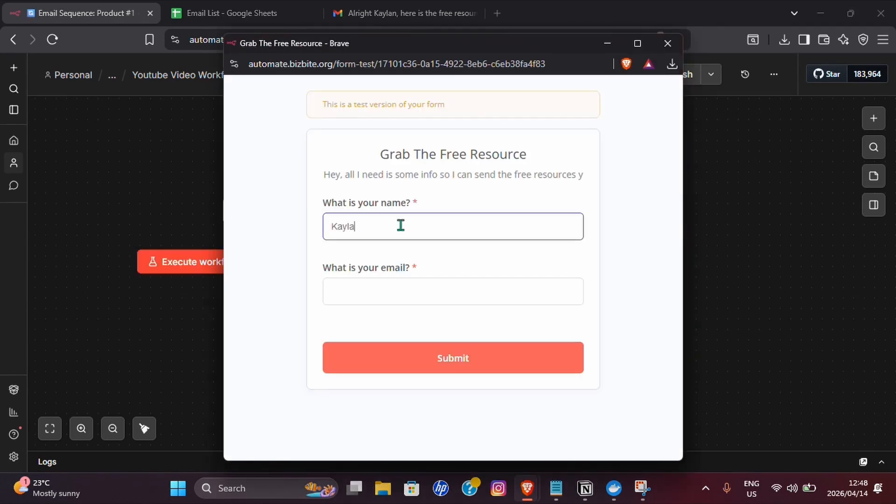
pyautogui.write('n')
pyautogui.click(376, 300)
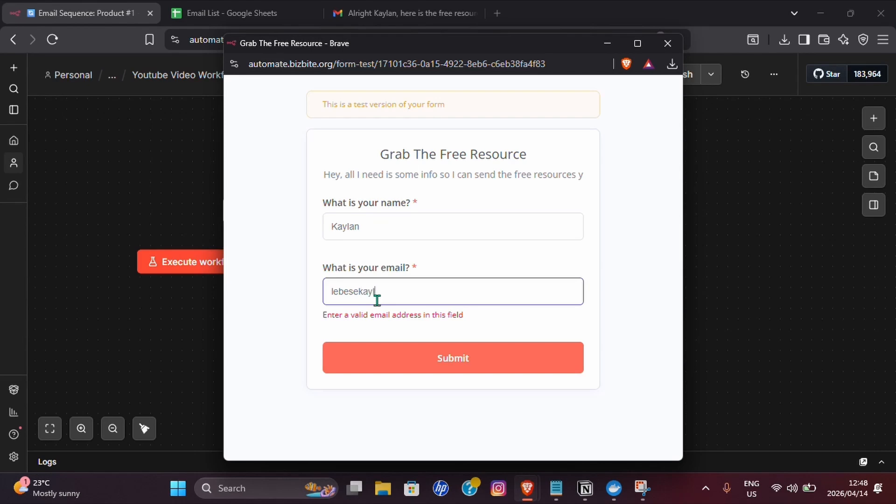
pyautogui.click(458, 363)
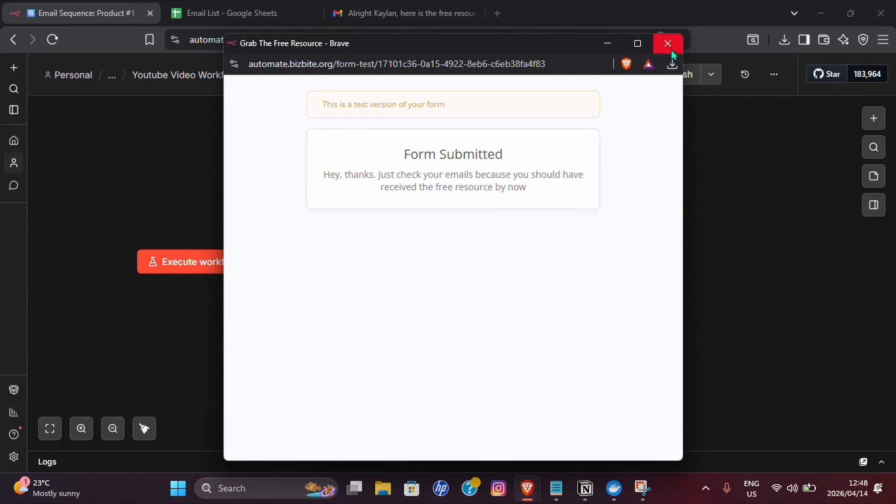
pyautogui.click(667, 43)
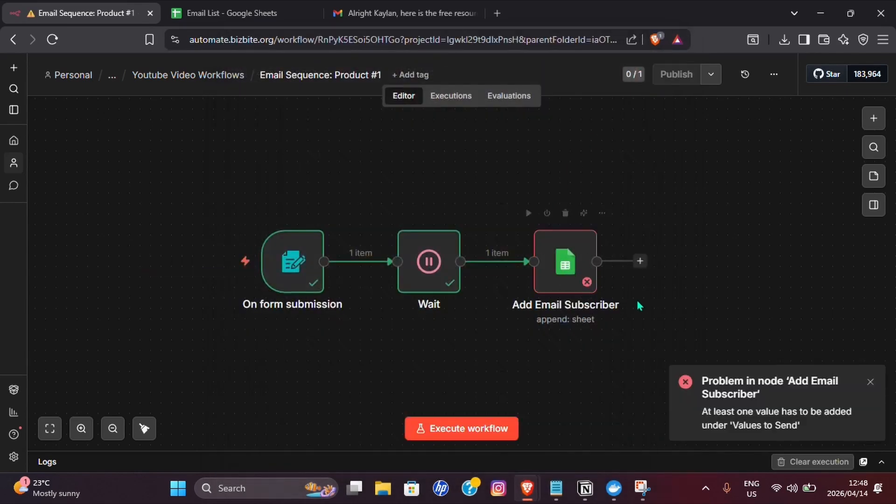
# - Dismiss the Add Email Subscriber error and review the On form submission trigger settings
pyautogui.click(870, 379)
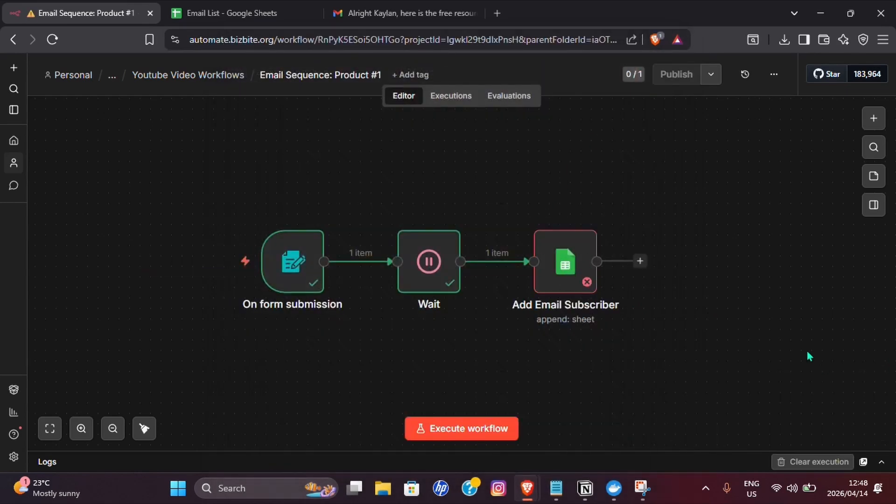
pyautogui.doubleClick(299, 261)
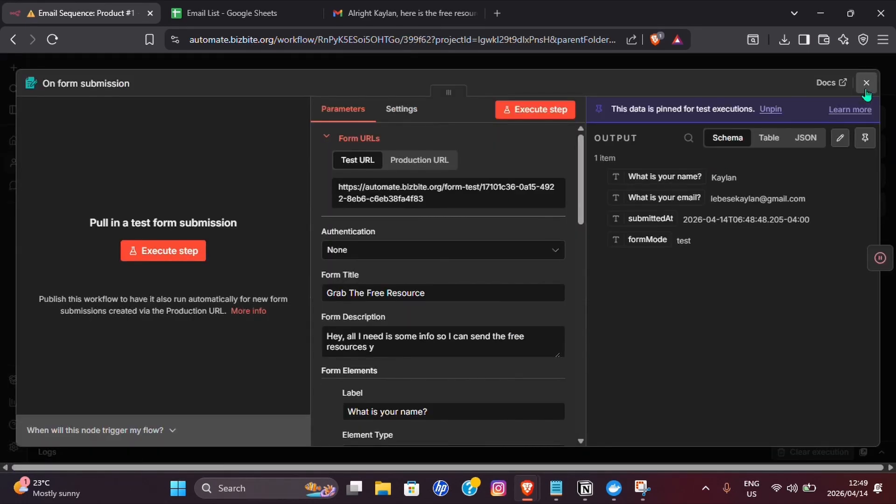
pyautogui.click(866, 83)
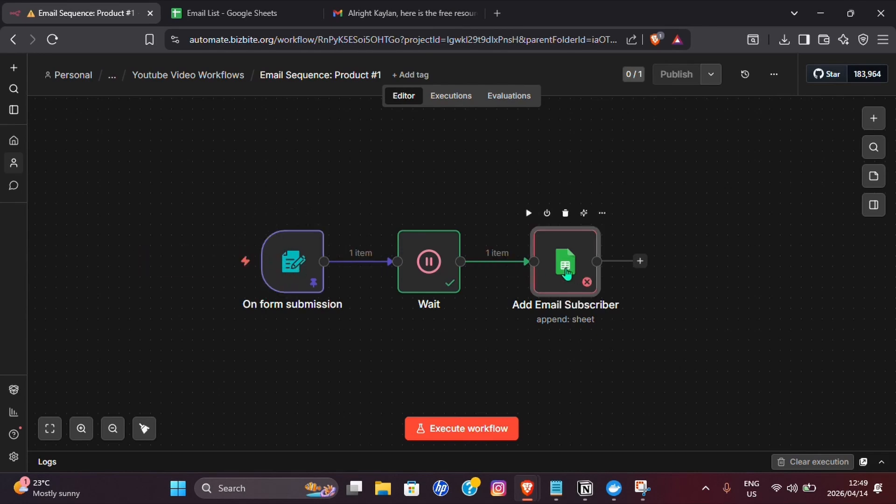
# - Map Add Email Subscriber's Name and Email columns from the form's name and email answers
pyautogui.doubleClick(566, 270)
pyautogui.scroll(-3, 477, 266)
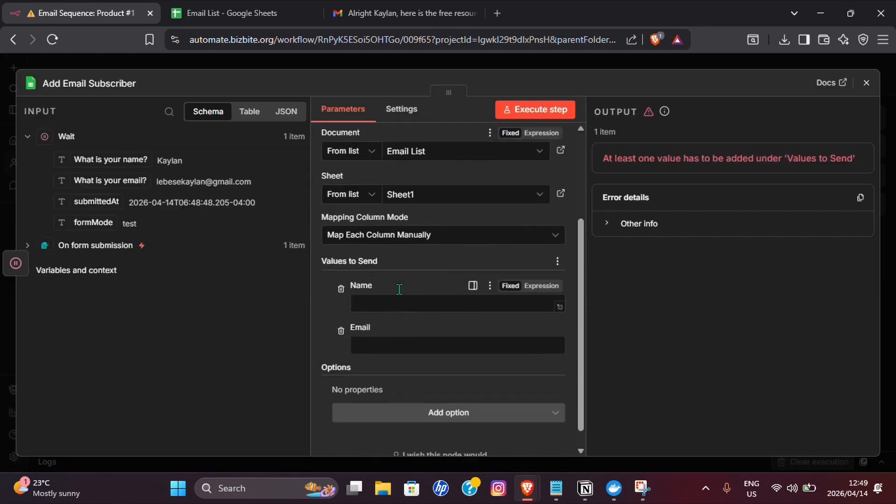
pyautogui.click(27, 245)
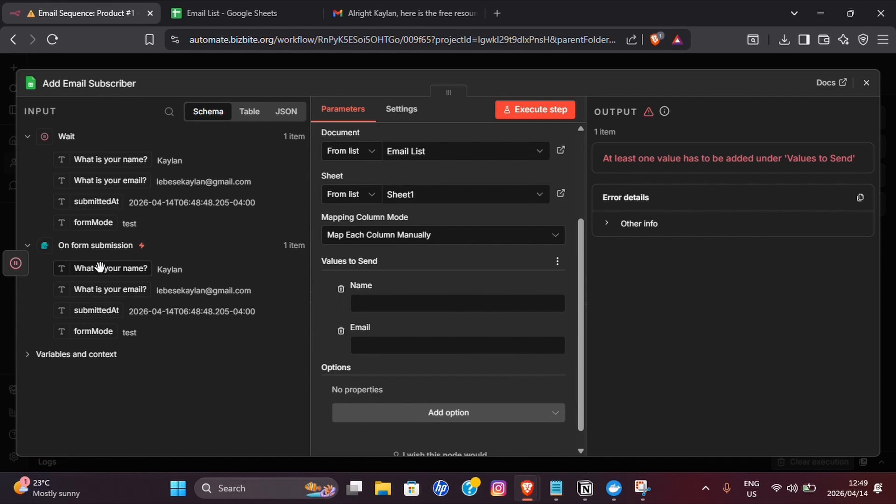
pyautogui.moveTo(104, 268); pyautogui.dragTo(392, 300)
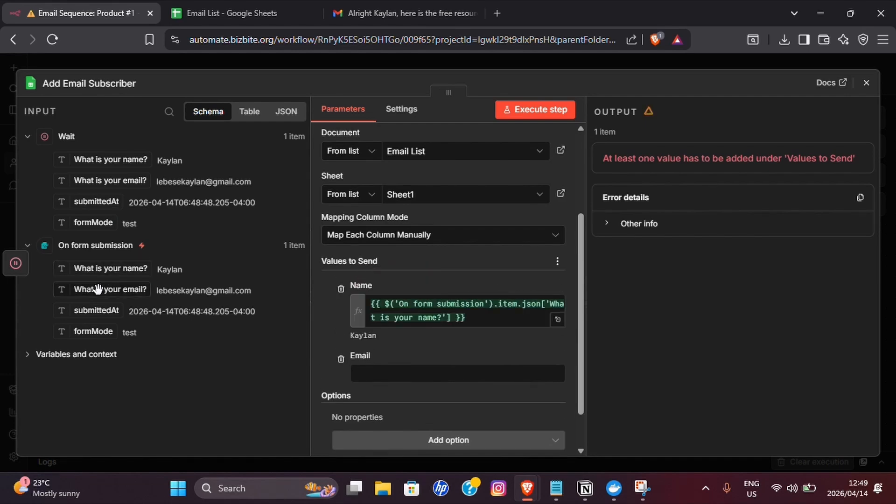
pyautogui.moveTo(101, 289); pyautogui.dragTo(408, 372)
pyautogui.scroll(-2, 456, 267)
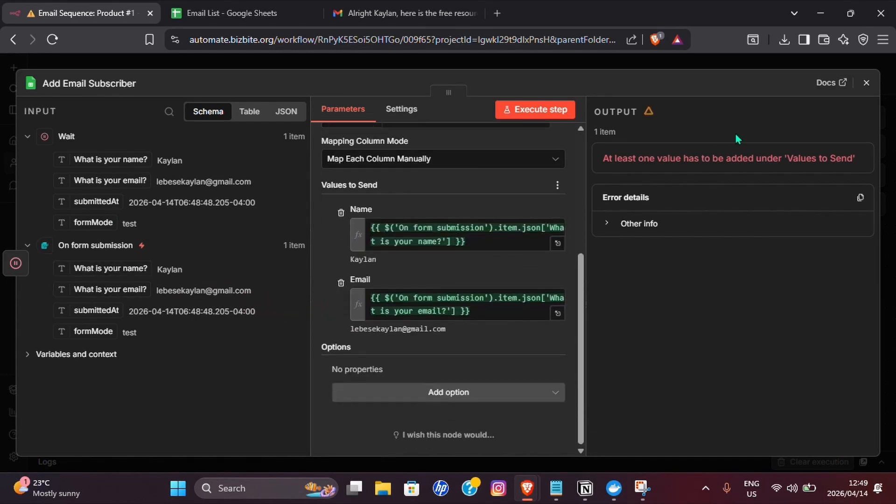
pyautogui.scroll(5, 455, 267)
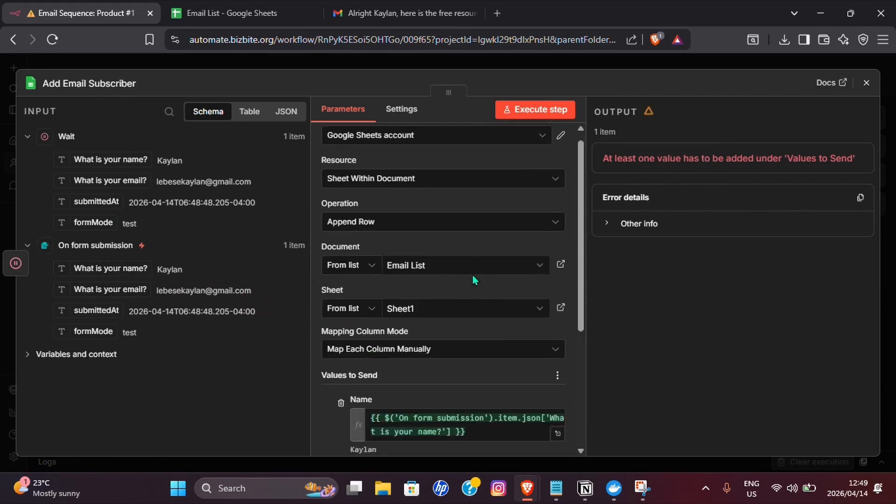
pyautogui.click(866, 83)
pyautogui.moveTo(498, 327); pyautogui.dragTo(240, 331)
# - Add a Gmail 'Send a message' node after Add Email Subscriber
pyautogui.click(396, 224)
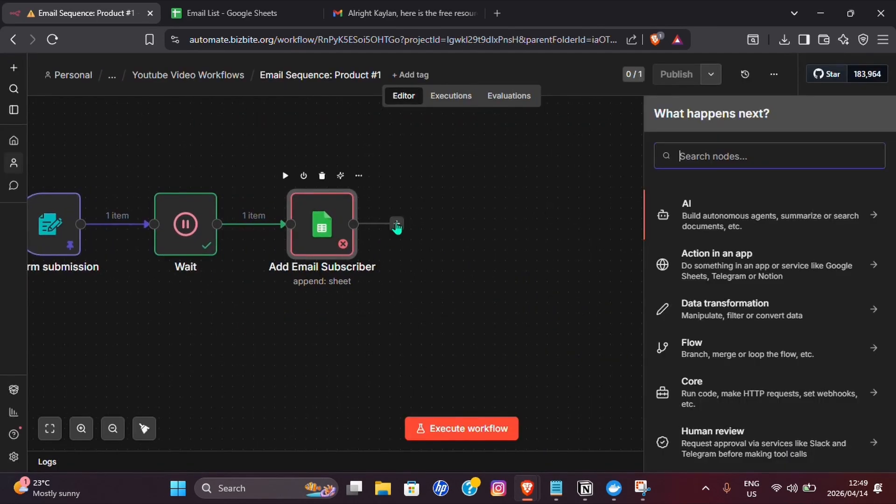
pyautogui.write('Gmail')
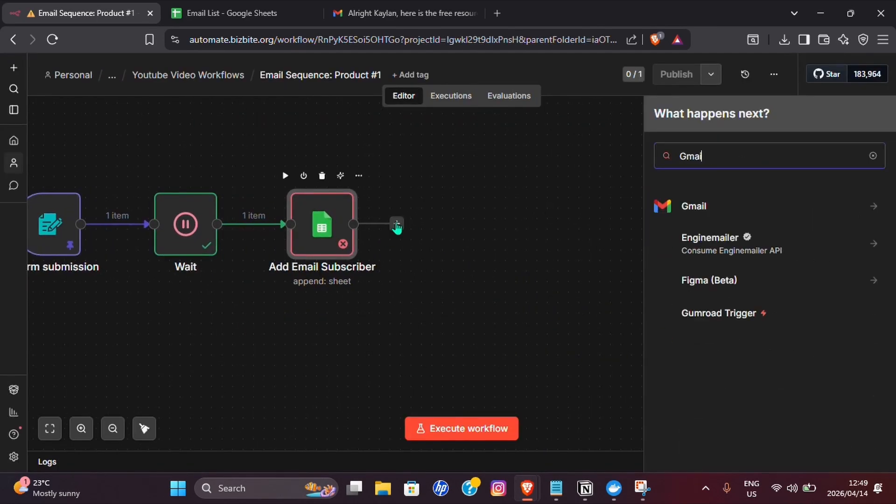
pyautogui.click(717, 208)
pyautogui.scroll(-2, 714, 280)
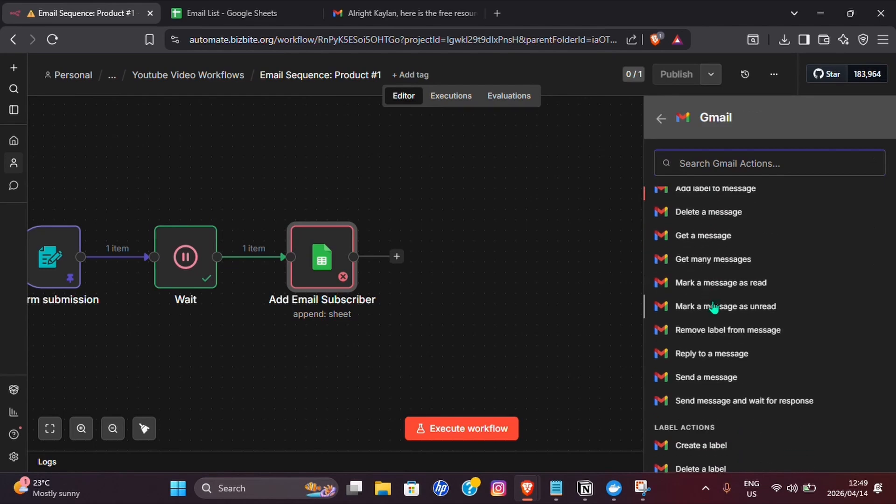
pyautogui.click(704, 374)
# - Send to the form's email answer with subject 'Here are your free resources' plus the name
pyautogui.click(370, 282)
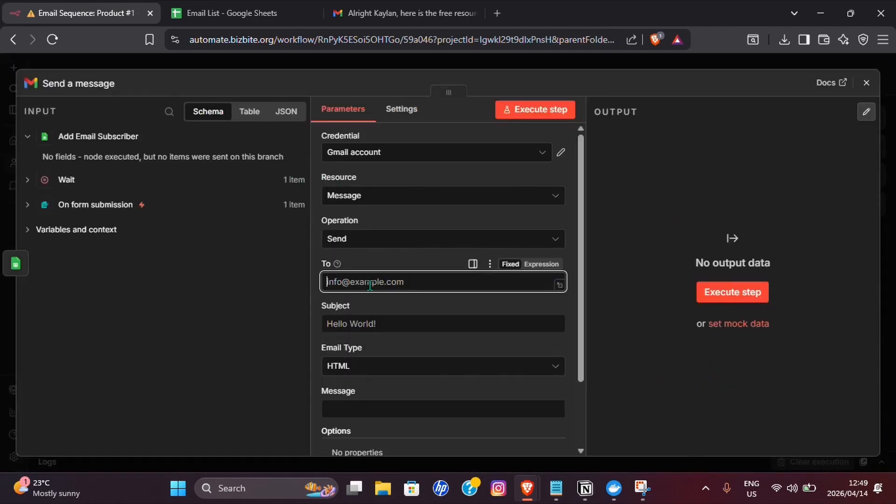
pyautogui.click(27, 205)
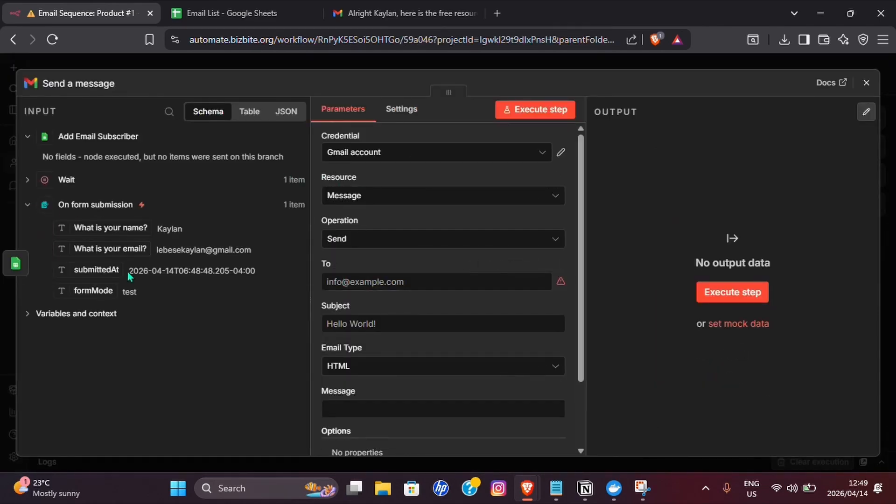
pyautogui.moveTo(111, 240); pyautogui.dragTo(420, 282)
pyautogui.click(387, 336)
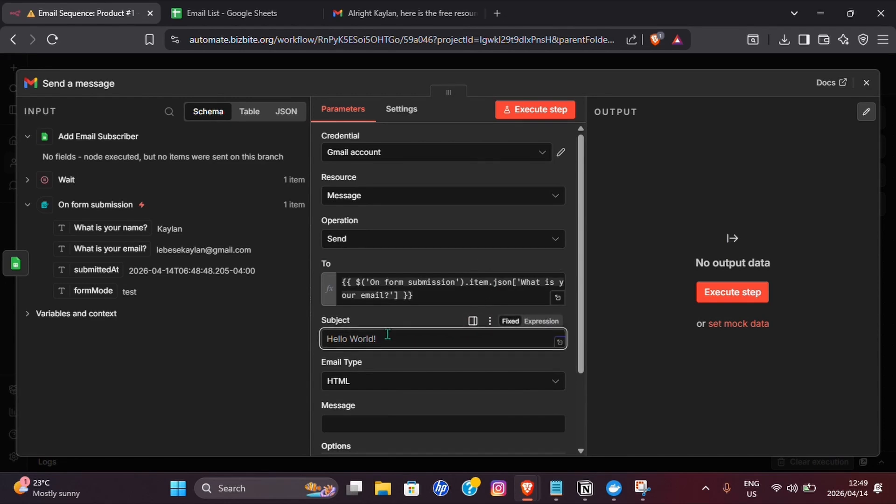
pyautogui.write('Here are your free resources')
pyautogui.moveTo(111, 228); pyautogui.dragTo(533, 336)
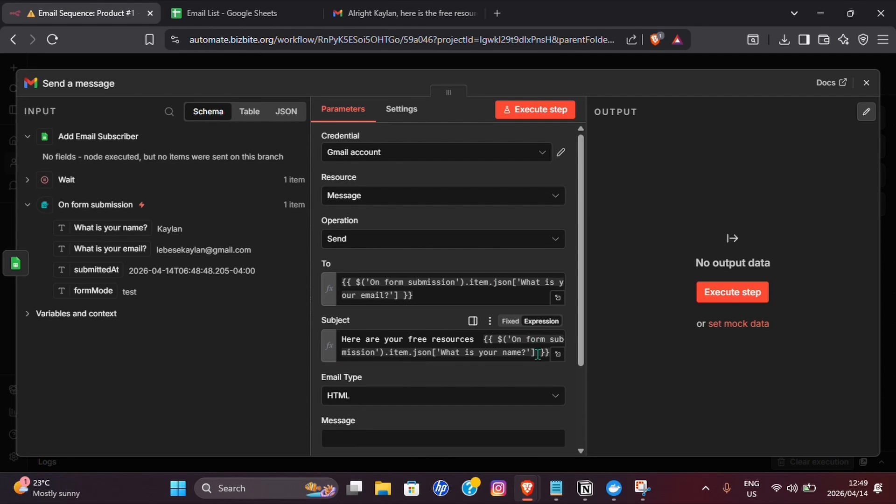
# - Set Email Type to Text and make the Message field an expression
pyautogui.scroll(-3, 514, 327)
pyautogui.click(358, 285)
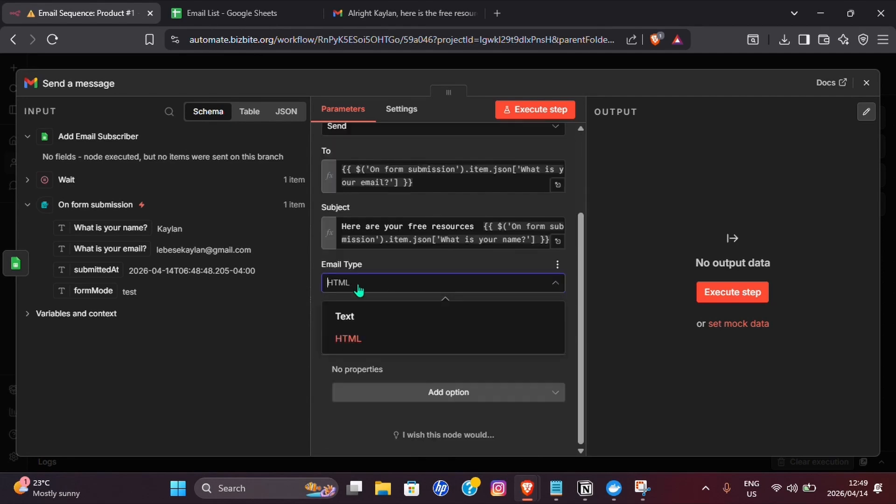
pyautogui.click(345, 320)
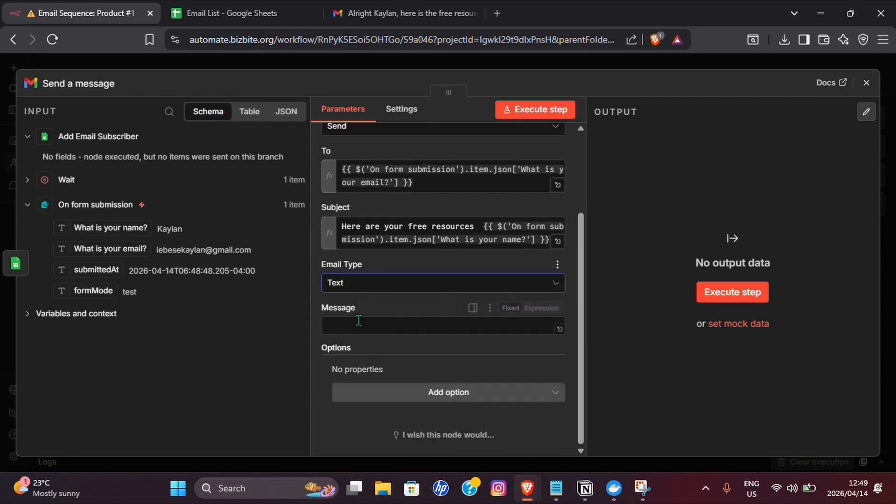
pyautogui.click(542, 317)
pyautogui.click(557, 334)
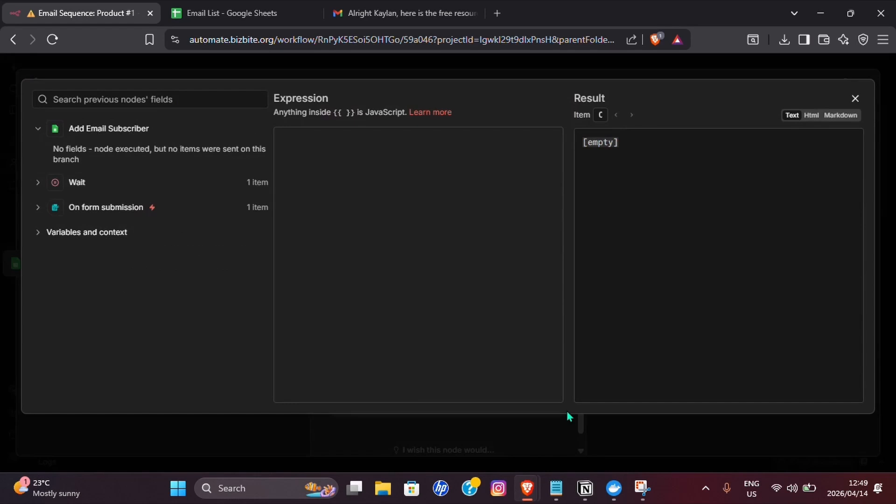
# - Paste the prepared email text into the message and delete the 'Email 1:' label
pyautogui.click(556, 488)
pyautogui.click(817, 68)
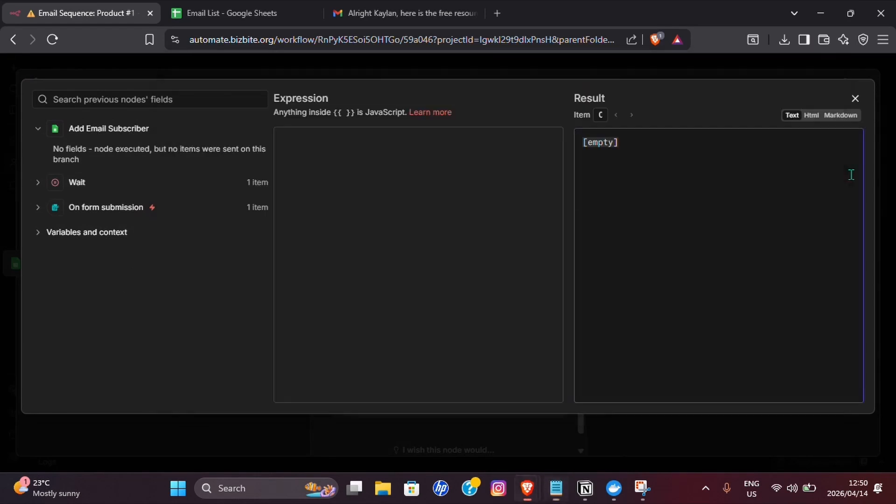
pyautogui.click(371, 198)
pyautogui.write("Email 1:  Hey {{ $('Get Info').item.json['What is your name?'] }},  Here is the free resources as promised , you can download it here:  [Link]")
pyautogui.moveTo(319, 141); pyautogui.dragTo(281, 144)
pyautogui.press('Delete')
pyautogui.press('Delete')
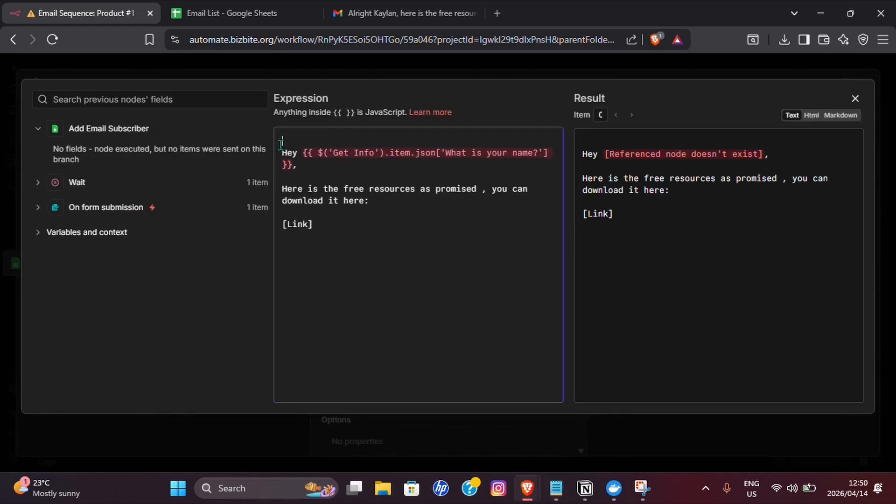
# - Replace the broken Get Info expression after 'Hey' with the form's name answer
pyautogui.press('Delete')
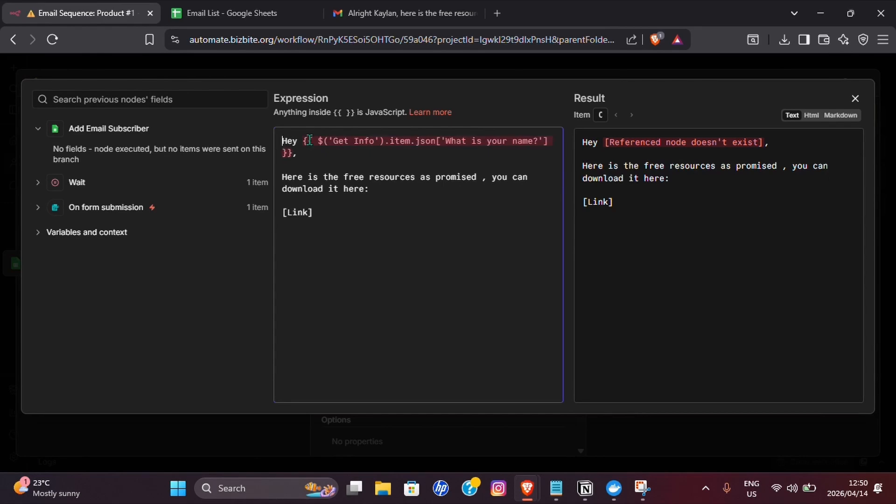
pyautogui.moveTo(303, 140); pyautogui.dragTo(293, 158)
pyautogui.press('Delete')
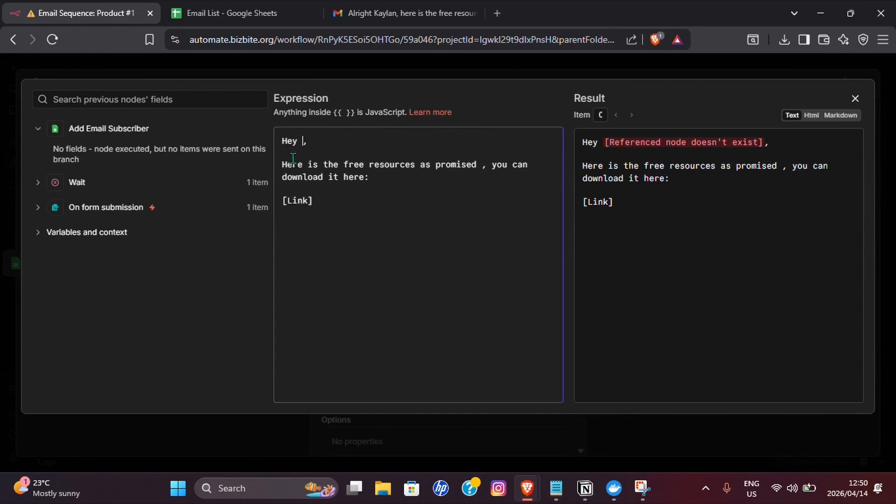
pyautogui.click(106, 207)
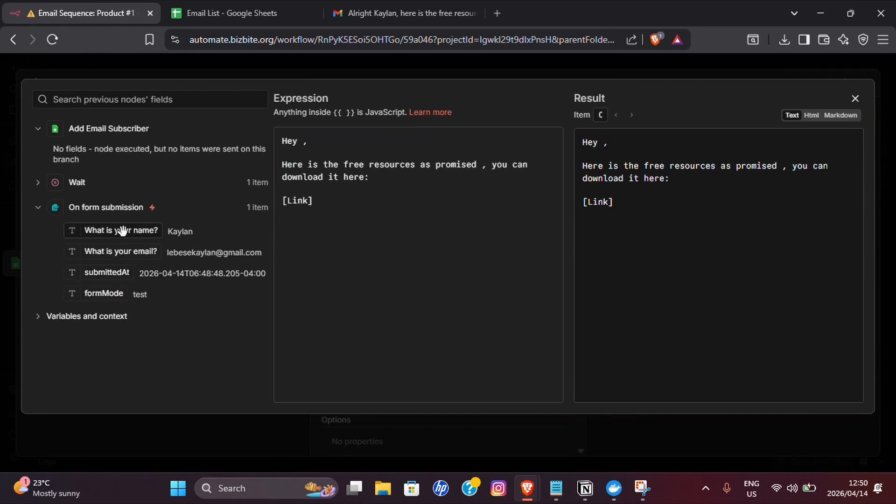
pyautogui.moveTo(122, 230); pyautogui.dragTo(303, 148)
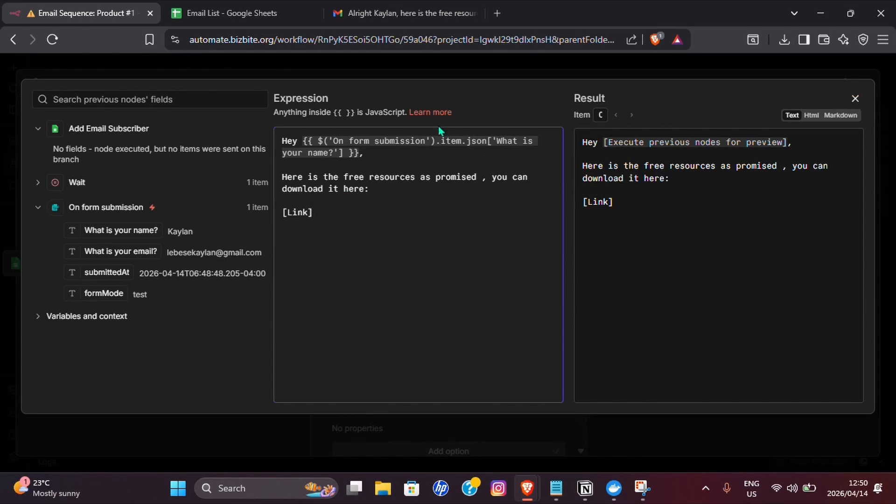
pyautogui.press('Escape')
# - Turn off Append n8n Attribution and add a Sender Name option with the sender's name
pyautogui.scroll(-2, 439, 280)
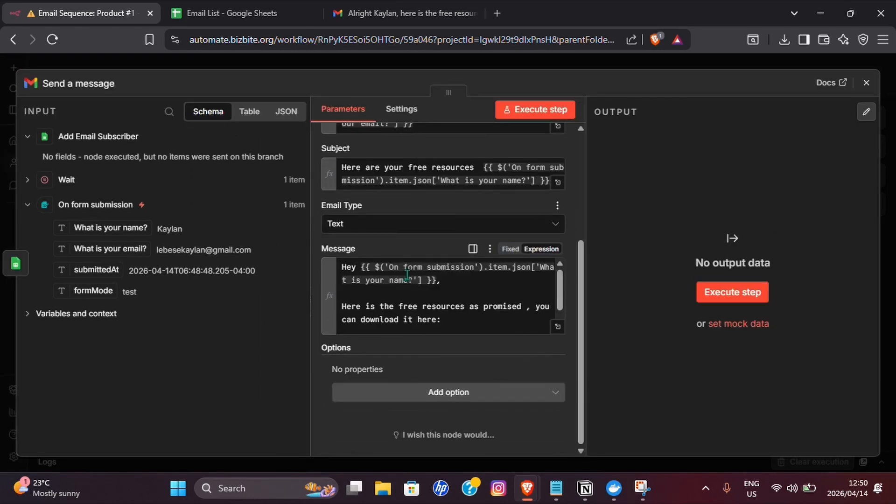
pyautogui.click(448, 392)
pyautogui.click(392, 226)
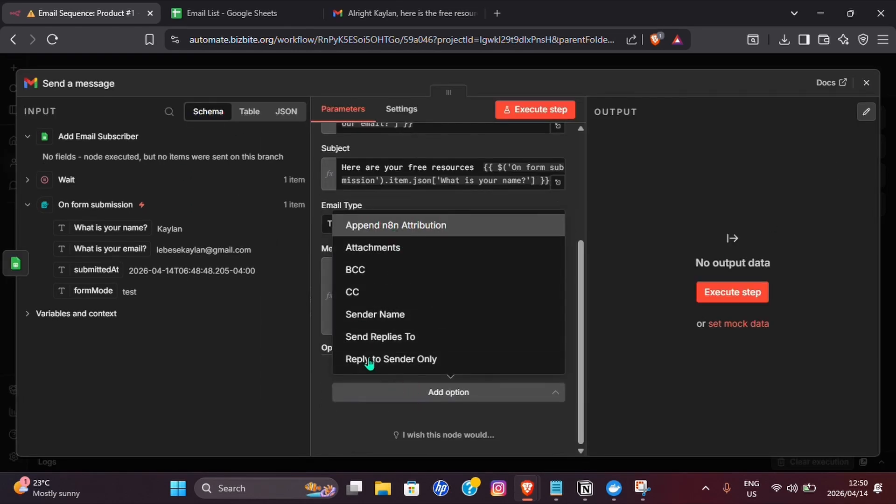
pyautogui.click(356, 407)
pyautogui.click(448, 435)
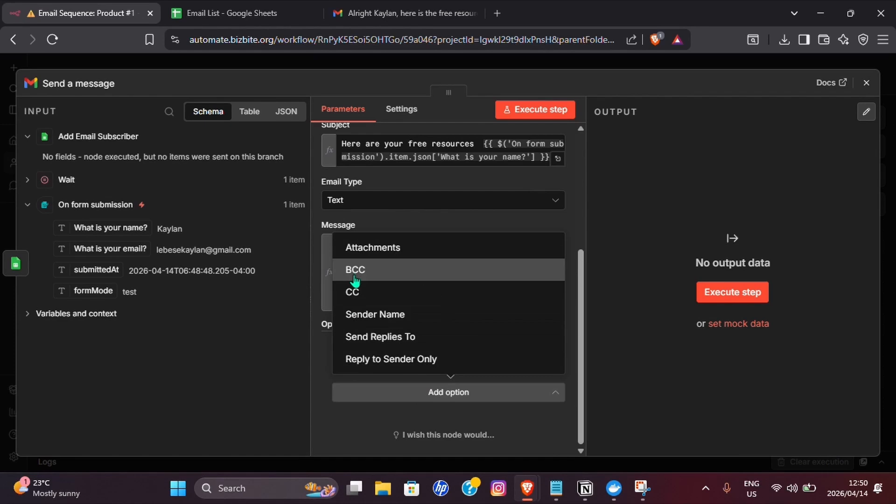
pyautogui.click(383, 312)
pyautogui.click(404, 369)
pyautogui.write('Kaylan')
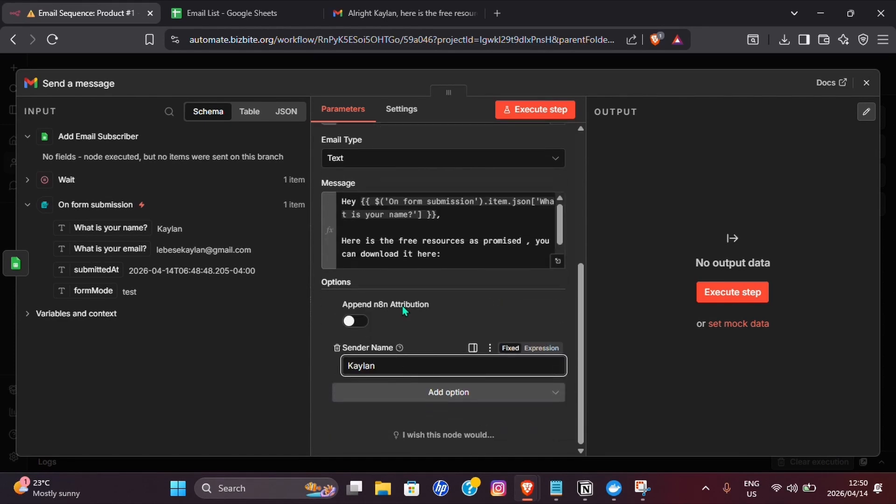
# - Rename the Gmail node to 'Email 1' and close its settings
pyautogui.click(83, 83)
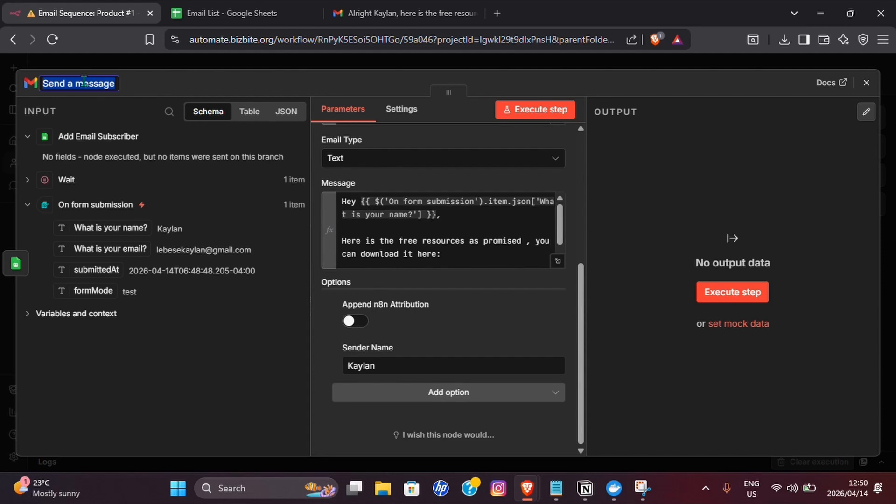
pyautogui.write('Email 1')
pyautogui.press('Return')
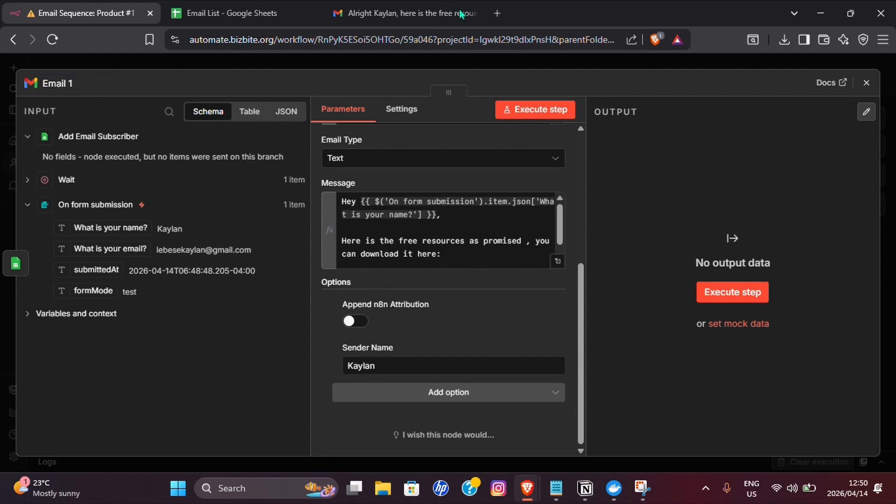
pyautogui.click(866, 82)
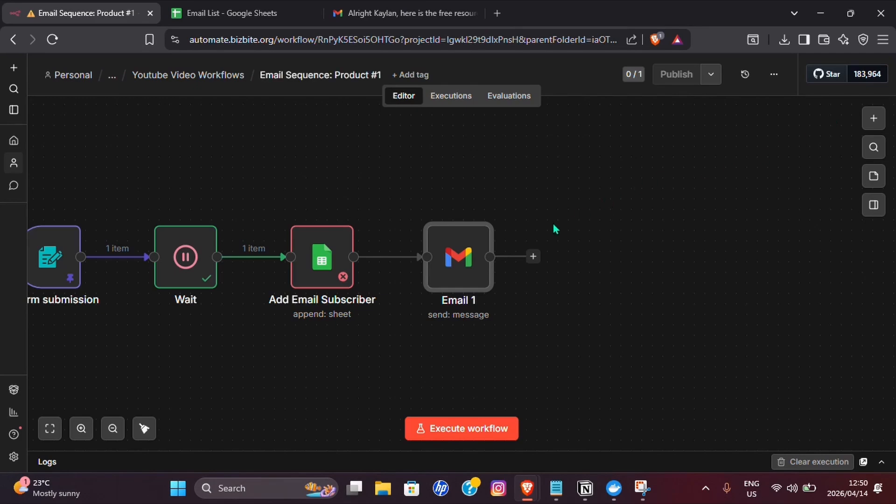
# - Add a Wait node after Email 1 with a wait amount of 2 days
pyautogui.click(533, 257)
pyautogui.write('wa')
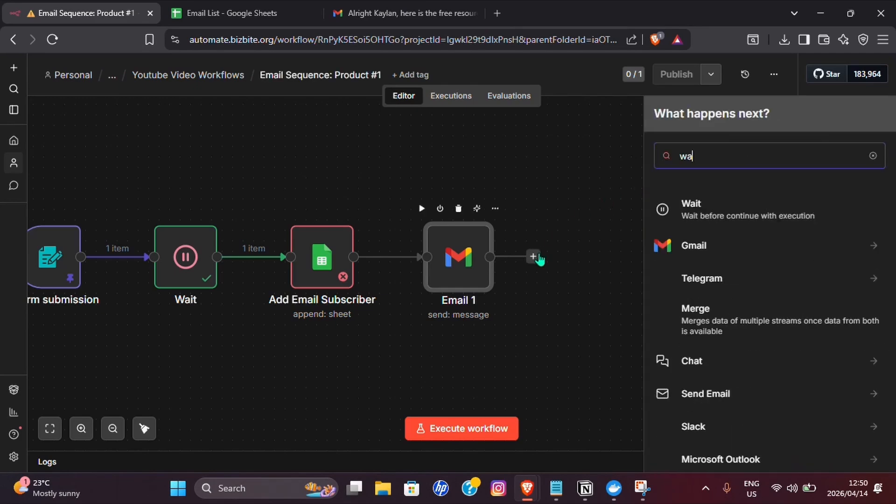
pyautogui.write('it')
pyautogui.click(770, 213)
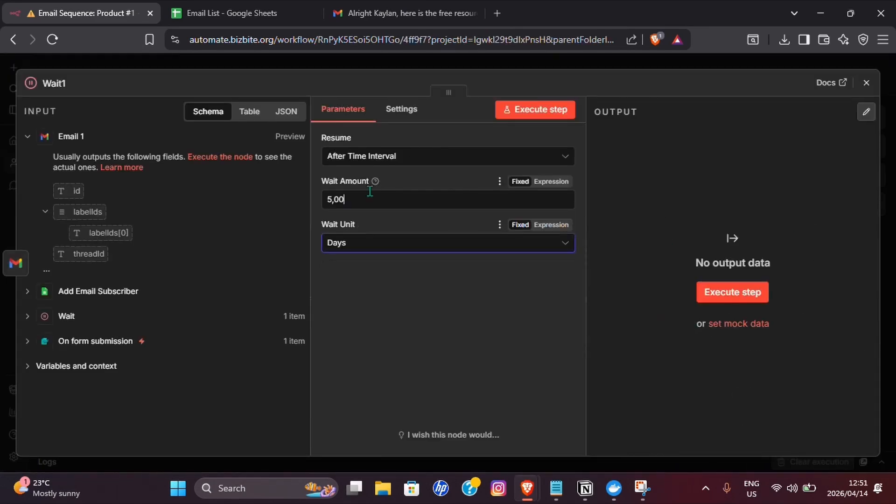
pyautogui.doubleClick(370, 191)
pyautogui.write('2')
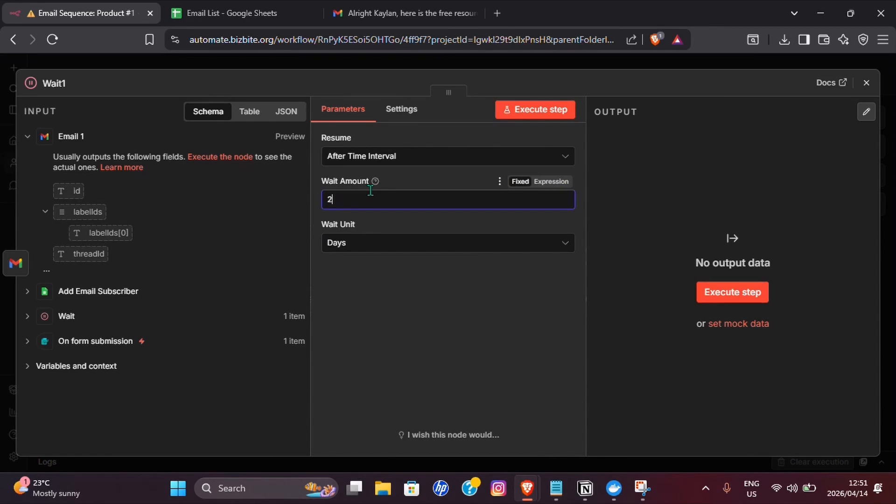
pyautogui.click(866, 83)
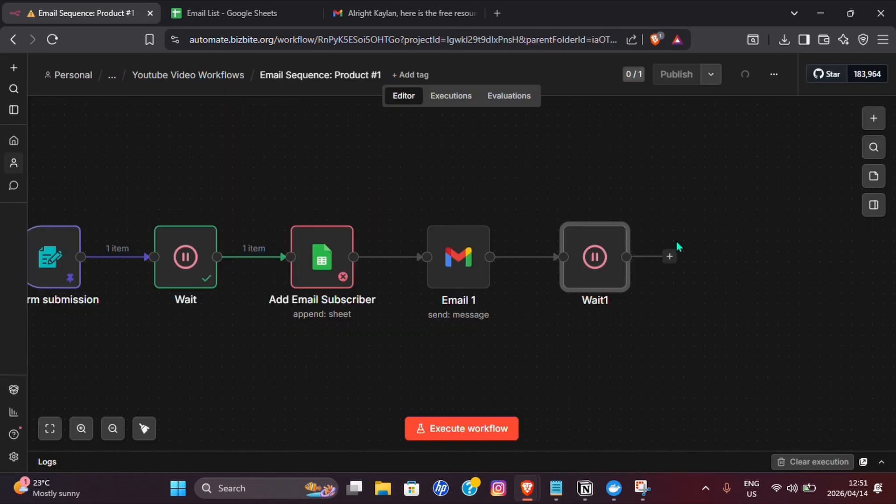
# - Add a Gmail send-message node after Wait1
pyautogui.click(362, 219)
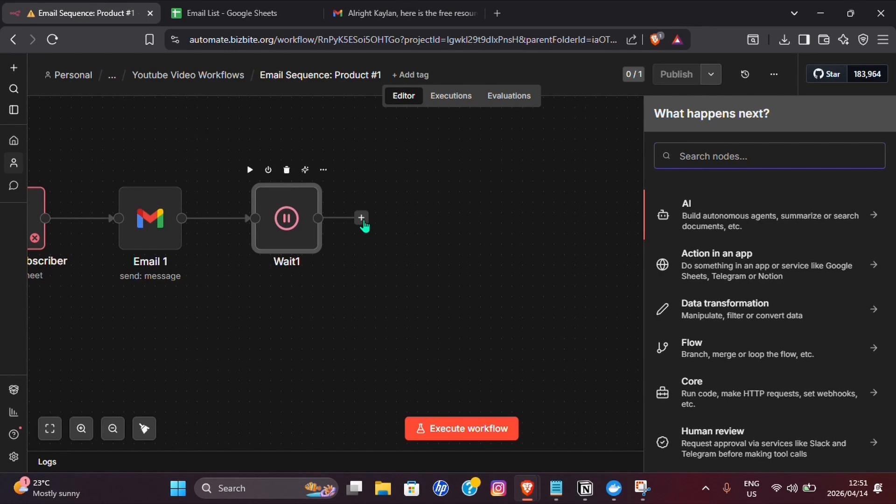
pyautogui.write('gmail')
pyautogui.click(686, 204)
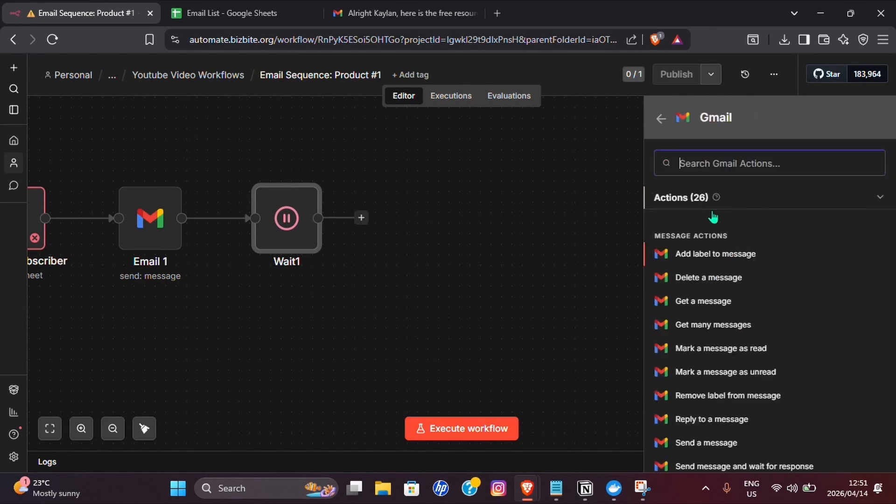
pyautogui.scroll(-4, 715, 256)
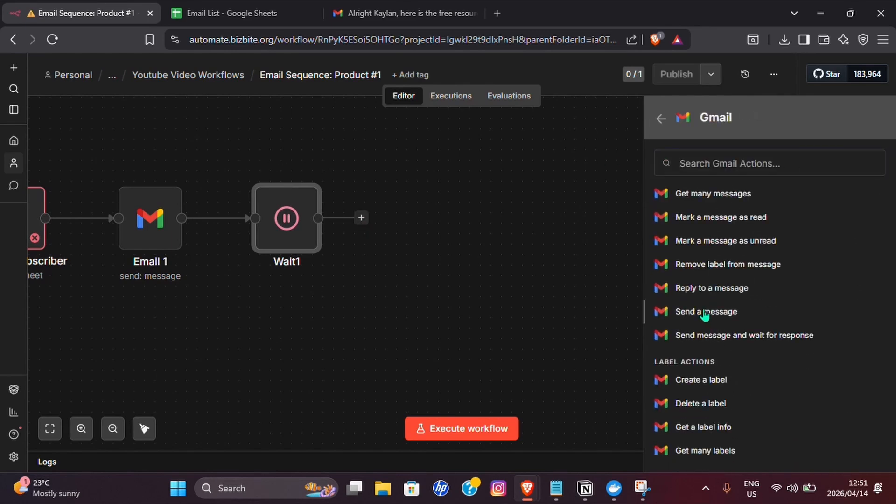
pyautogui.click(704, 311)
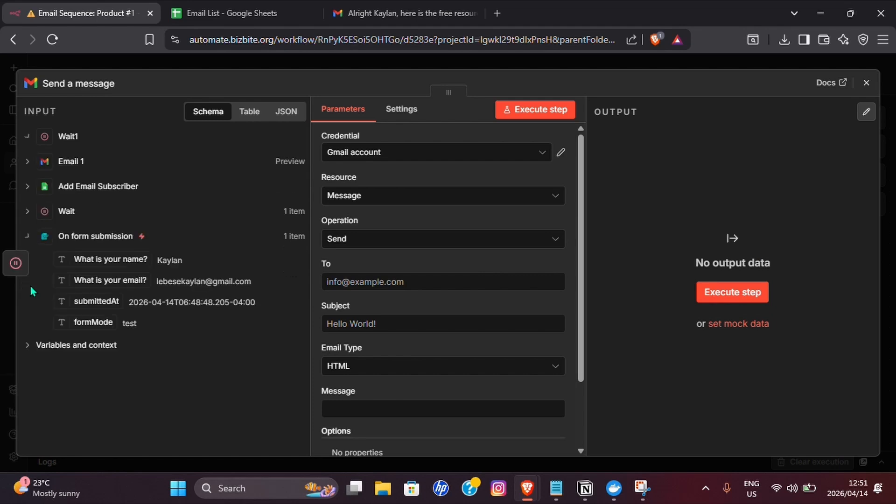
# - Send to the form's email with subject 'Back again with more free stuff' plus name, as Text
pyautogui.moveTo(98, 281); pyautogui.dragTo(355, 281)
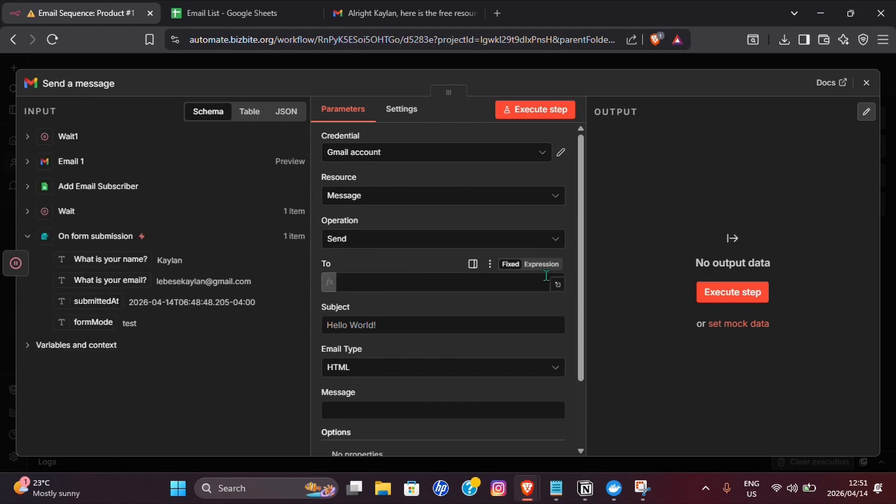
pyautogui.click(368, 273)
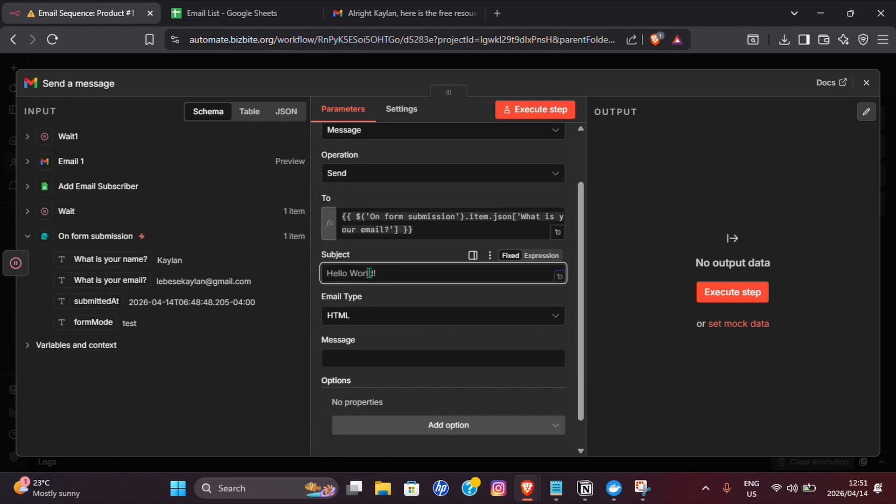
pyautogui.write("Back again with more free stuff  {{ $('On form submission').item.json['What is your name?'] }}")
pyautogui.click(517, 329)
pyautogui.click(483, 357)
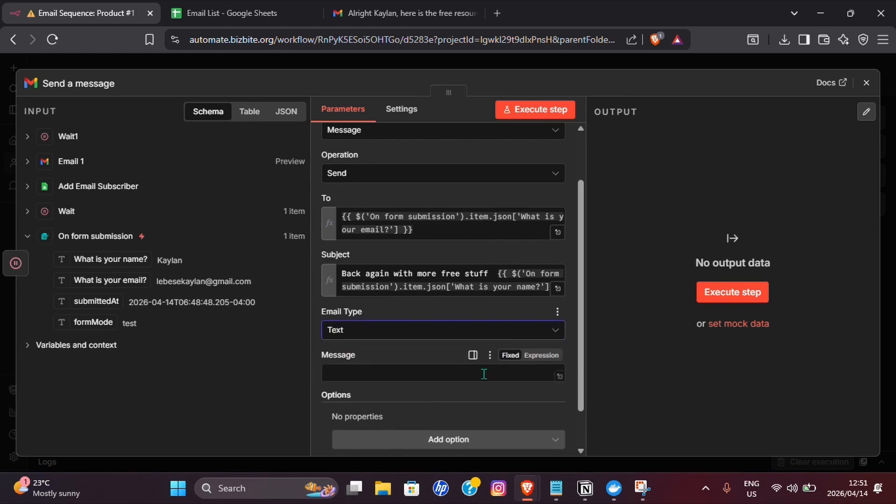
# - Make the message an expression that greets the recipient with the form's name answer
pyautogui.scroll(-1, 484, 373)
pyautogui.click(541, 308)
pyautogui.click(557, 327)
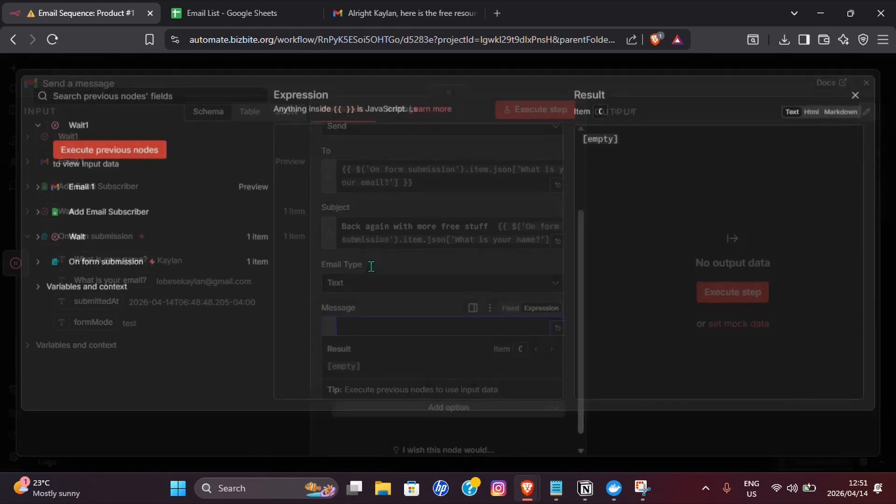
pyautogui.moveTo(120, 287); pyautogui.dragTo(323, 142)
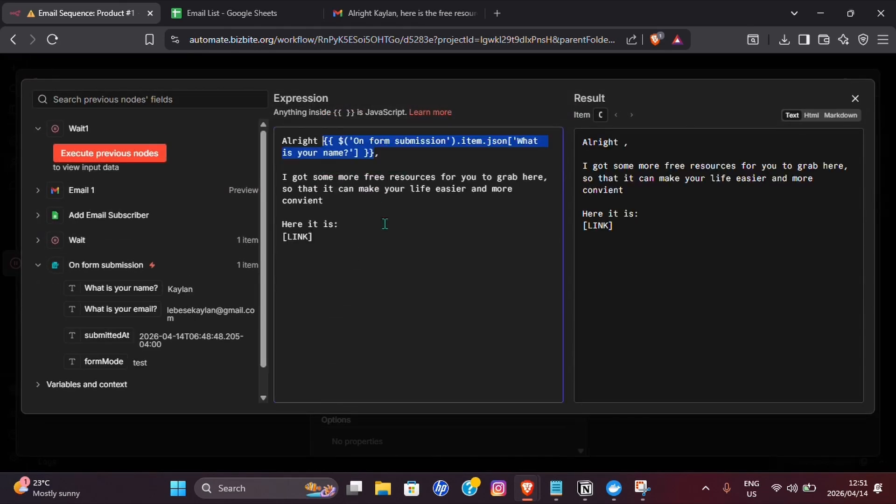
pyautogui.click(381, 237)
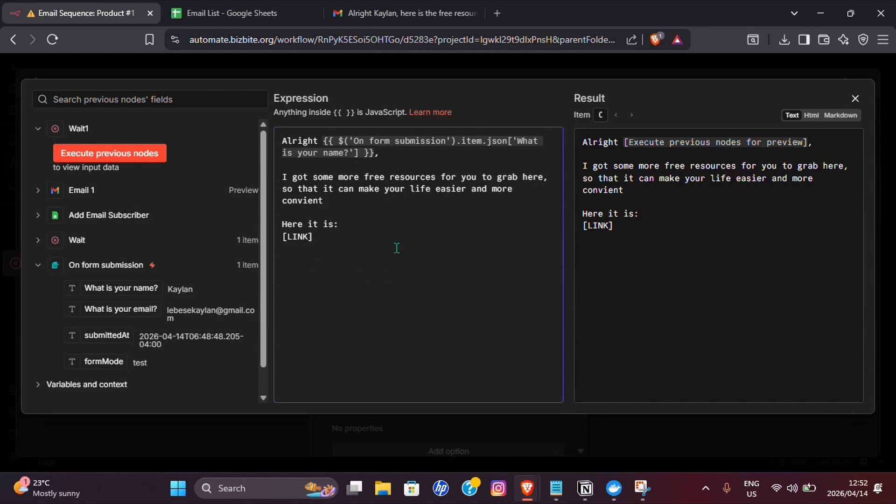
pyautogui.click(855, 98)
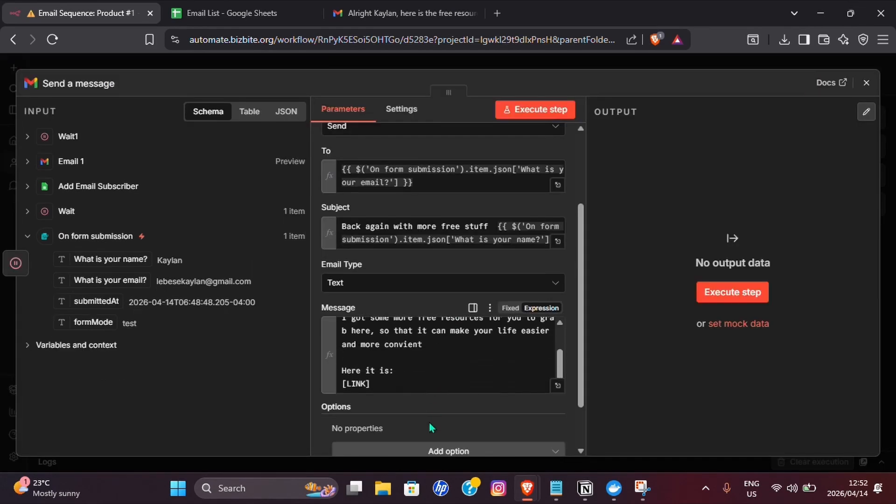
# - Turn off Append n8n Attribution and set the Sender Name to the sender's name
pyautogui.scroll(-1, 430, 401)
pyautogui.click(434, 392)
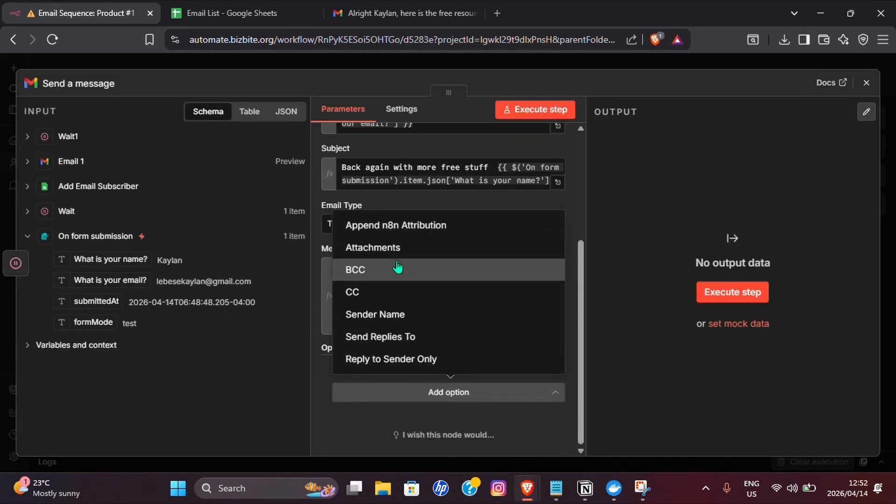
pyautogui.click(385, 238)
pyautogui.click(355, 406)
pyautogui.click(422, 436)
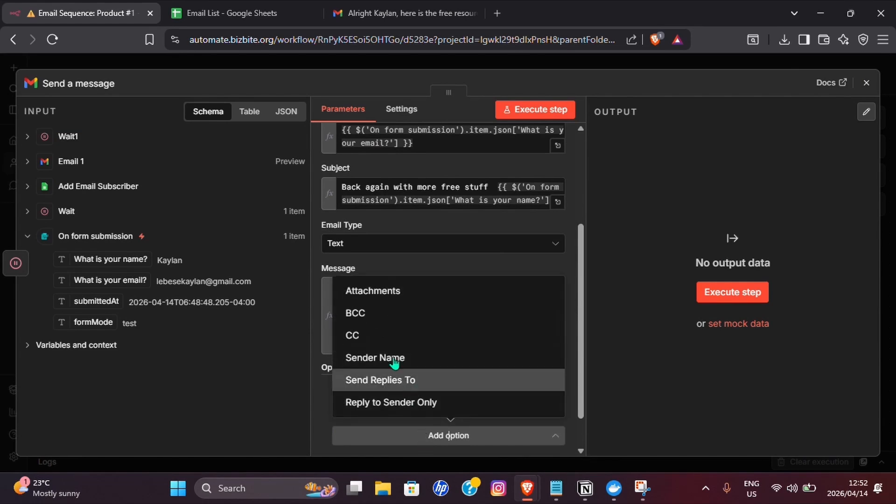
pyautogui.click(390, 364)
pyautogui.write('Kaylan')
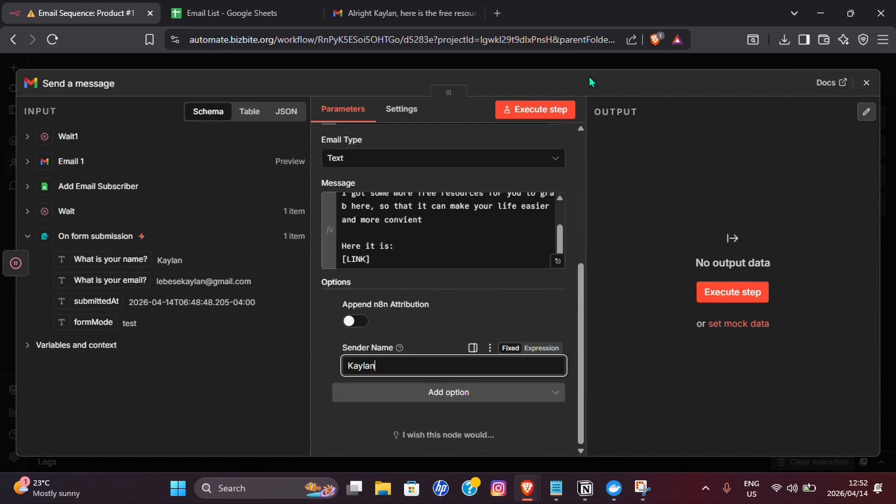
# - Rename the node to 'Email 2' and close its settings
pyautogui.click(57, 82)
pyautogui.write('Email 2')
pyautogui.press('Return')
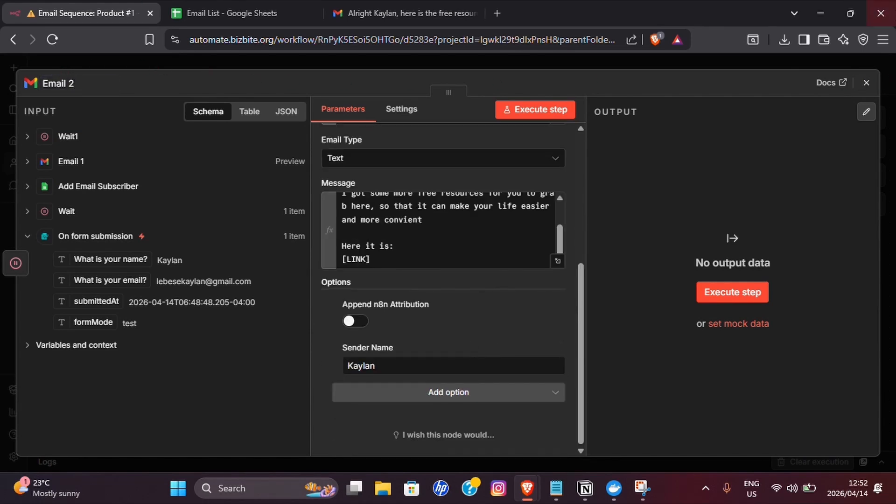
pyautogui.click(866, 83)
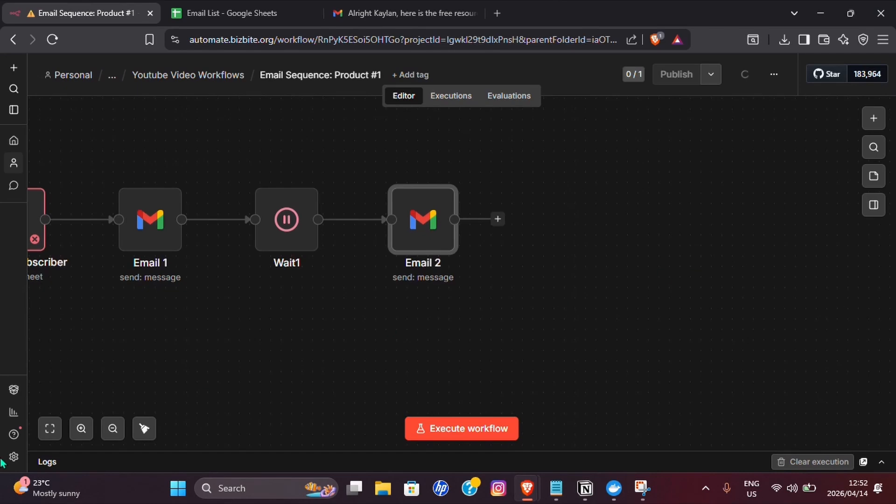
# - Add a Wait node after Email 2 set to 2 Days
pyautogui.click(113, 428)
pyautogui.click(491, 229)
pyautogui.write('wa')
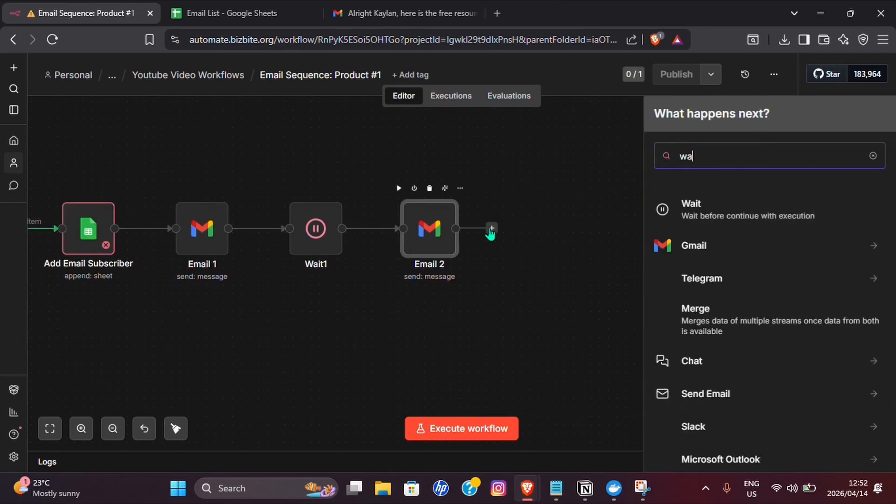
pyautogui.press('Return')
pyautogui.click(355, 245)
pyautogui.click(342, 349)
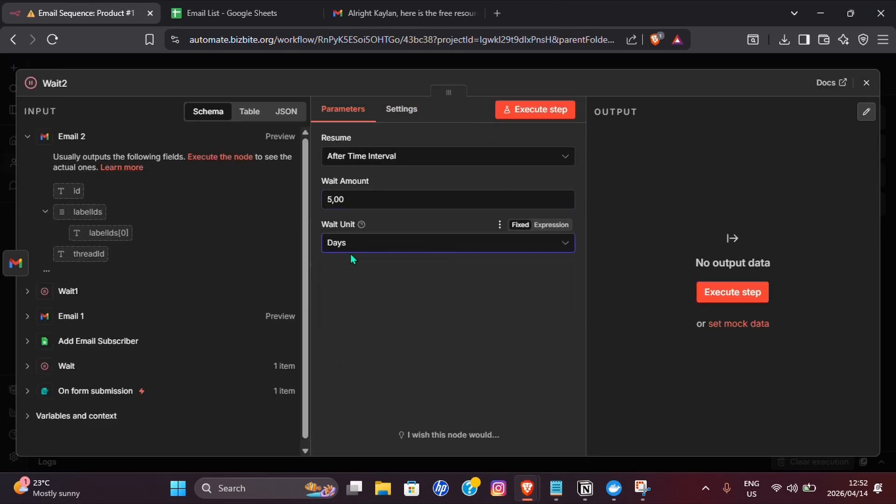
pyautogui.doubleClick(362, 201)
pyautogui.write('2')
pyautogui.click(867, 82)
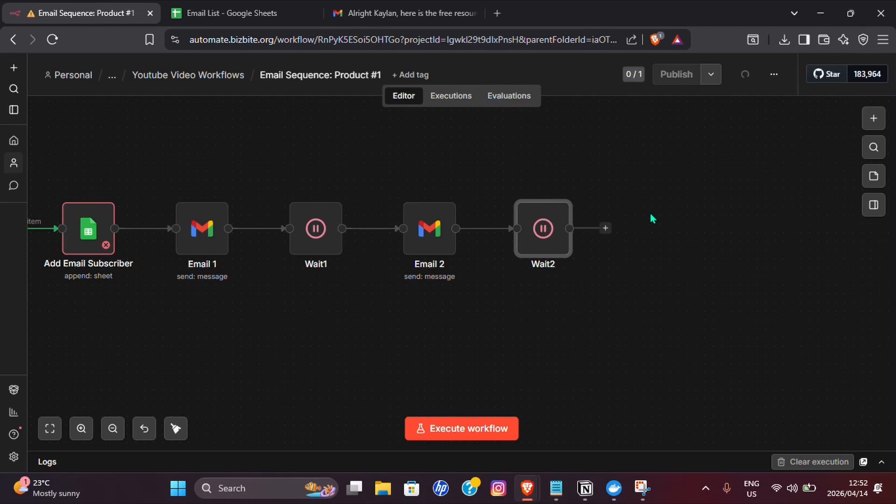
# - Add a Gmail send-message node after Wait2
pyautogui.click(605, 229)
pyautogui.write('gma')
pyautogui.click(729, 215)
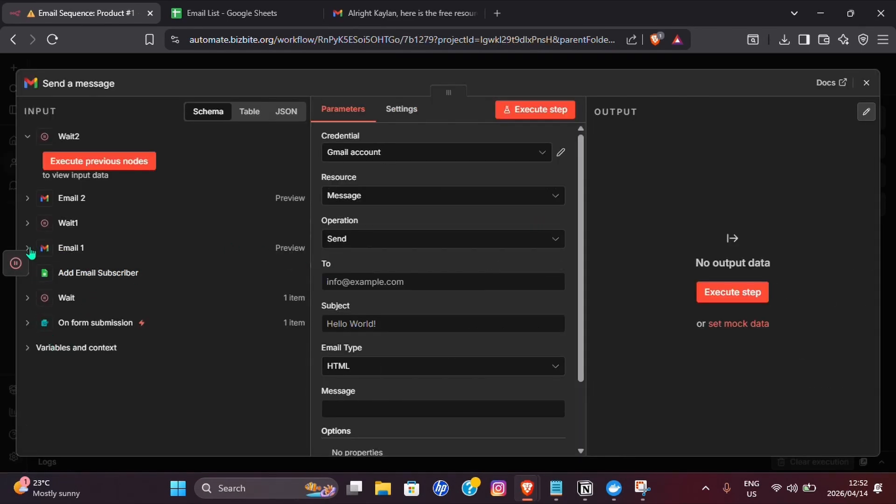
# - Send the email to the form's submitted address as plain Text
pyautogui.click(27, 323)
pyautogui.moveTo(111, 344); pyautogui.dragTo(443, 281)
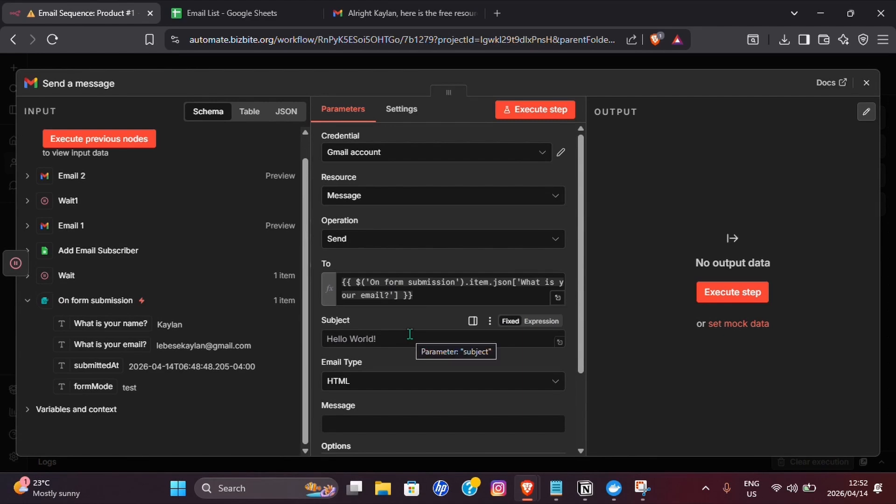
pyautogui.click(355, 380)
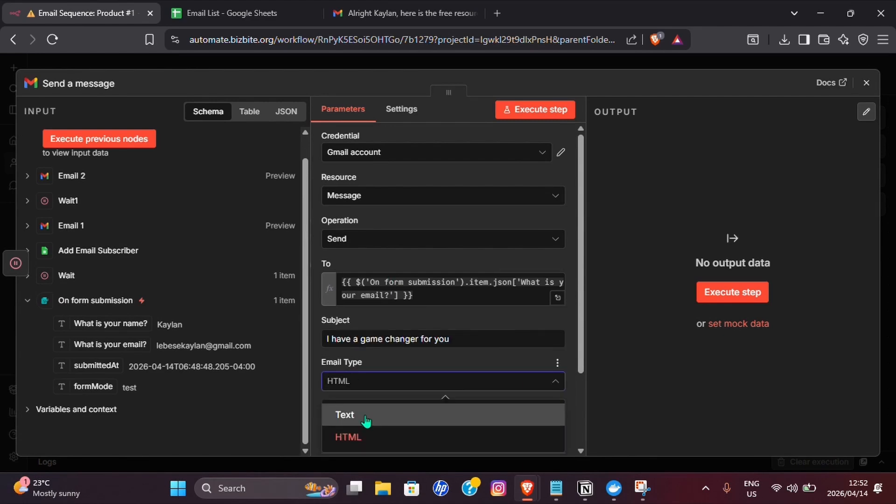
pyautogui.click(366, 419)
pyautogui.scroll(-3, 394, 336)
# - Paste the product email body into the Message as an expression
pyautogui.click(406, 320)
pyautogui.click(543, 308)
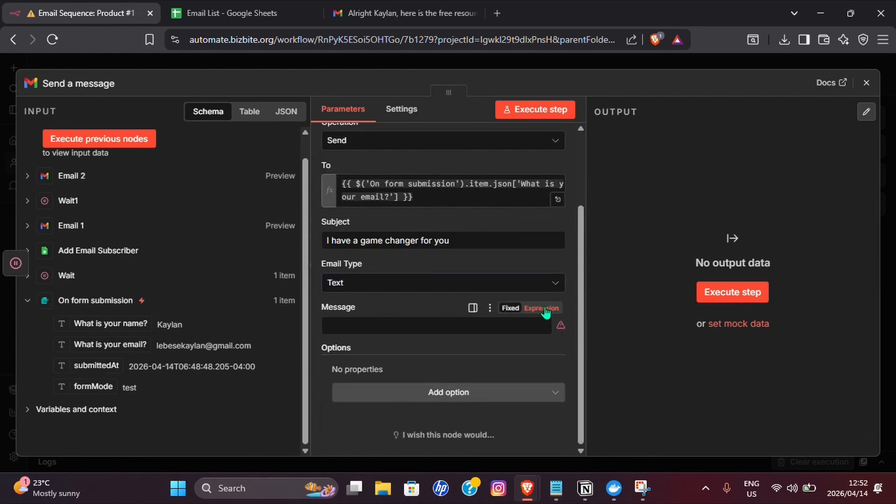
pyautogui.click(558, 327)
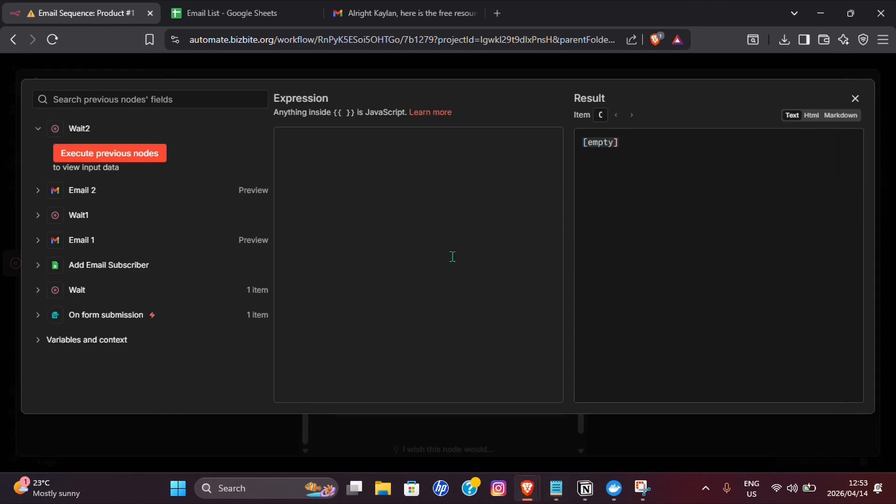
pyautogui.click(453, 256)
pyautogui.write("It's here, the product that takes you from zero to hero  The game changer, you can get it down below for yourself:  [Product Link]")
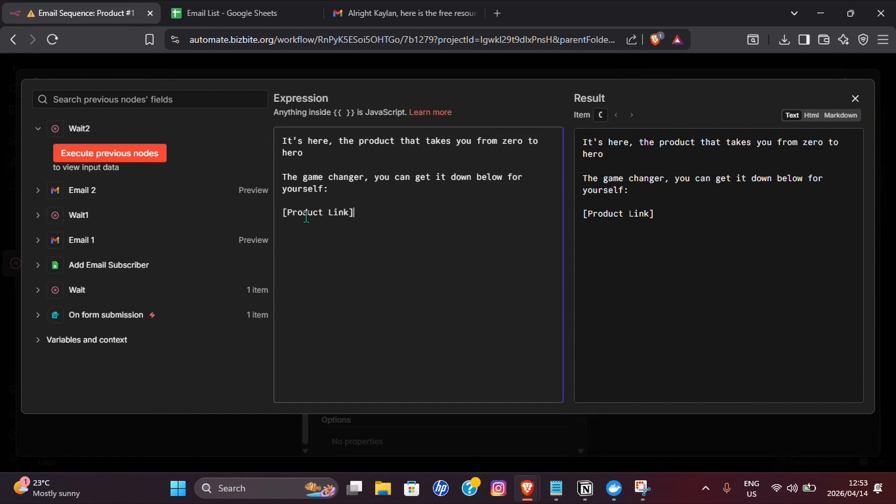
pyautogui.click(855, 98)
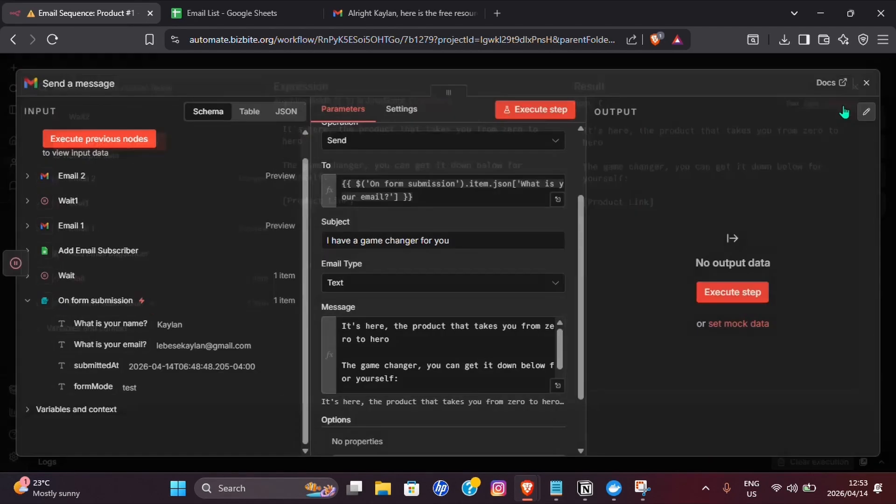
# - Add the Append n8n Attribution option and a Sender Name with the sender's name
pyautogui.click(399, 400)
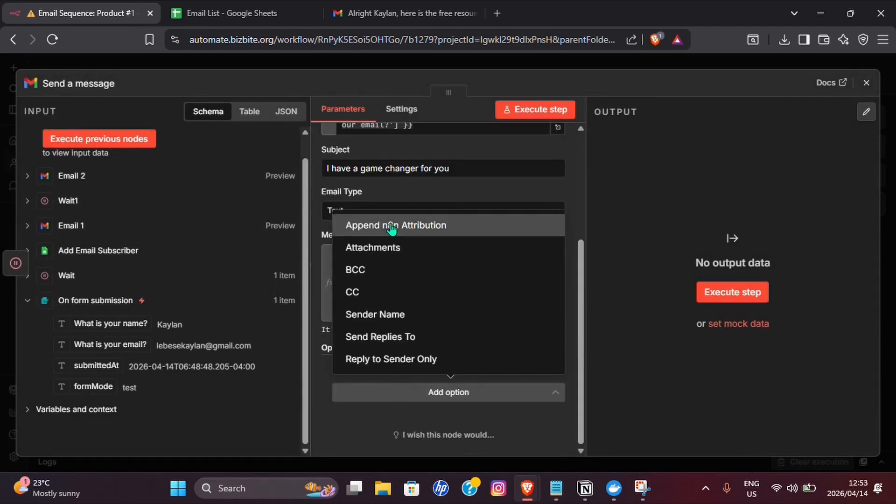
pyautogui.click(376, 226)
pyautogui.click(355, 435)
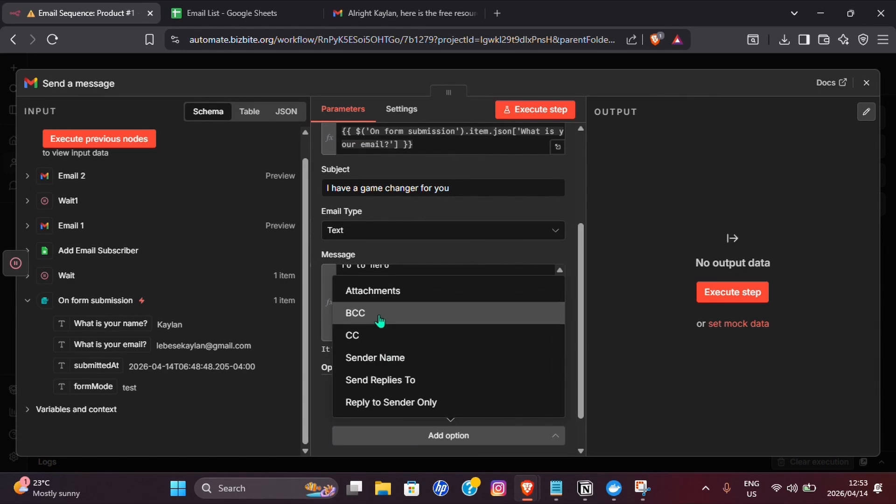
pyautogui.click(390, 357)
pyautogui.write('Kaylan')
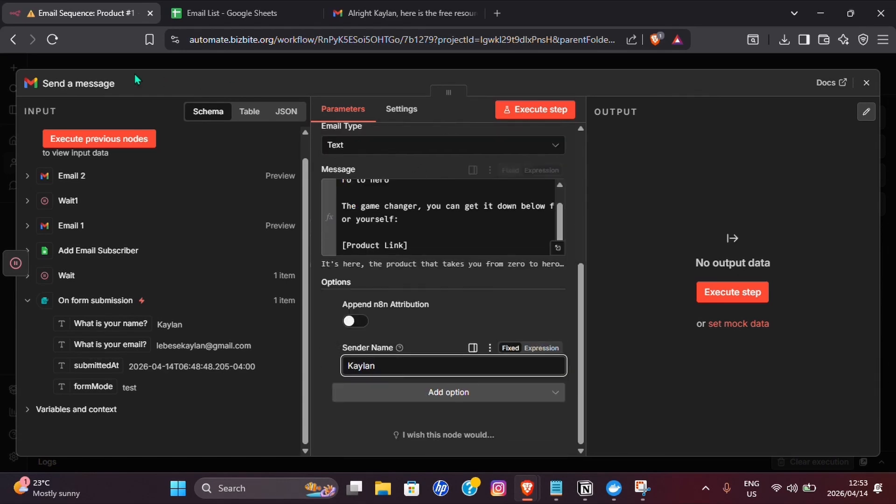
# - Rename the node to 'Email: Product', close it, and zoom out on the workflow
pyautogui.click(95, 84)
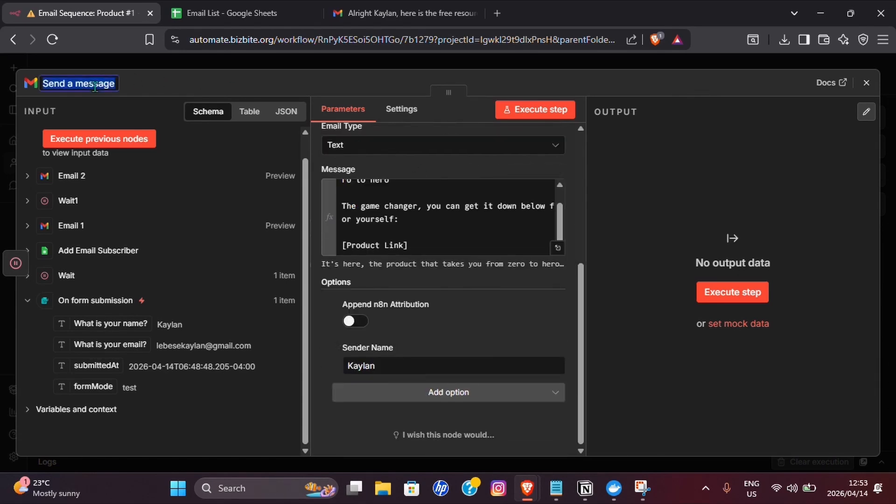
pyautogui.write('Email: Product')
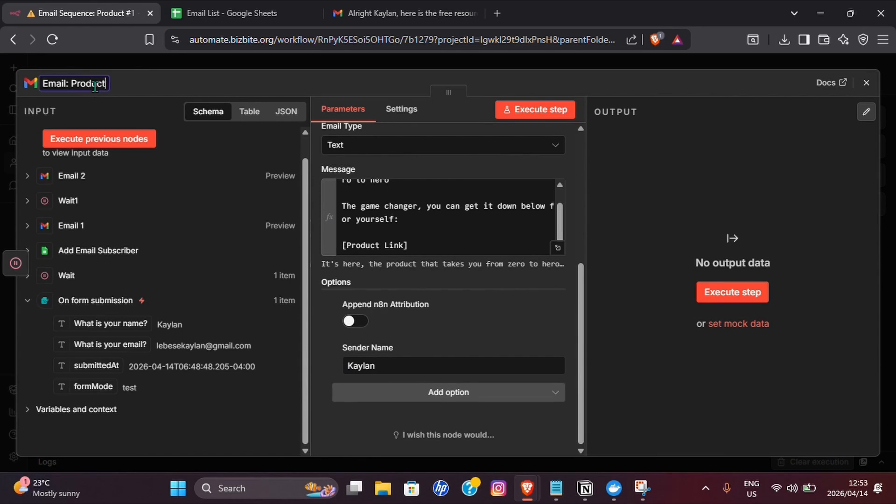
pyautogui.click(866, 82)
pyautogui.click(112, 428)
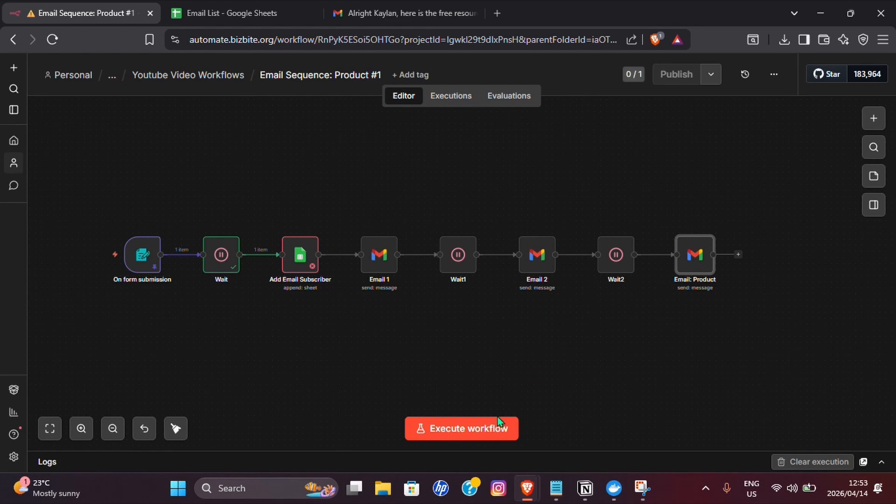
# - Run the whole workflow as a test and check the Email List sheet for the new row
pyautogui.click(482, 433)
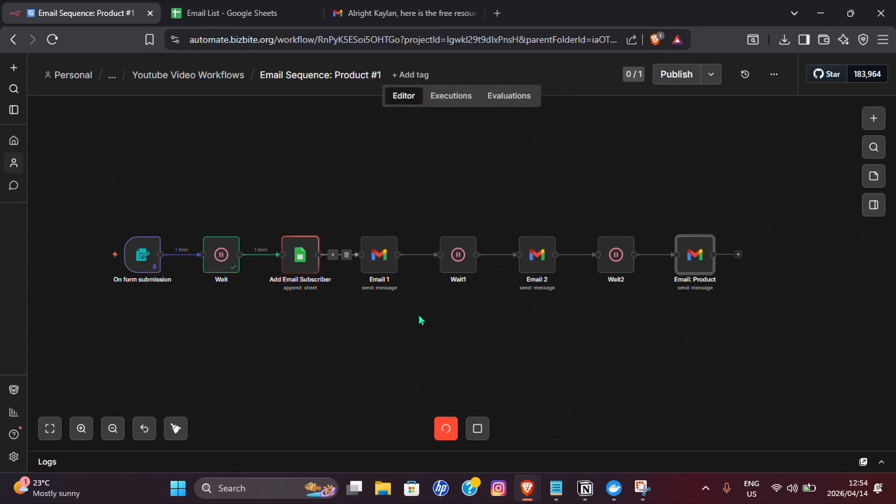
pyautogui.click(236, 16)
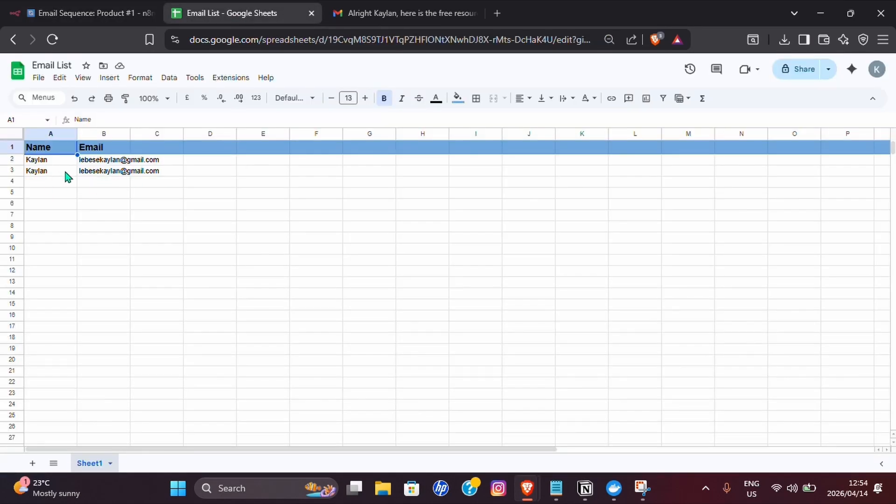
pyautogui.click(80, 15)
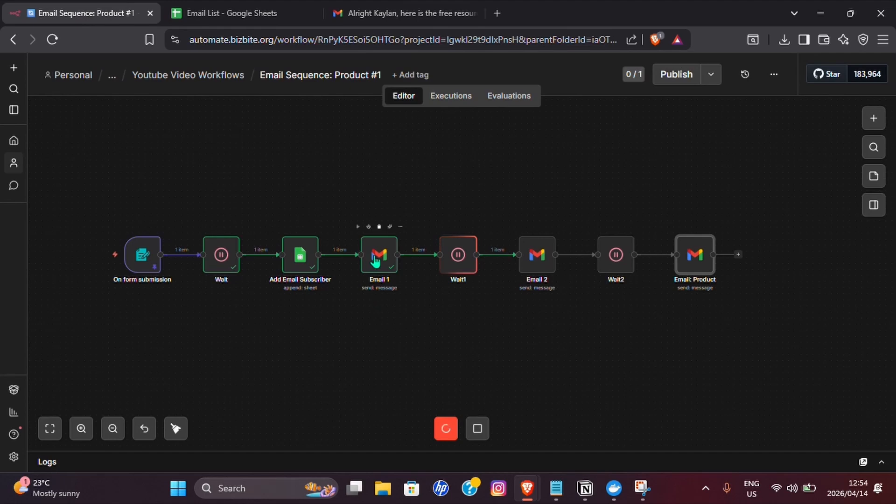
# - Stop the test run at Wait1, check the 'Here are your free resources' email, then view the Email List sheet
pyautogui.click(476, 428)
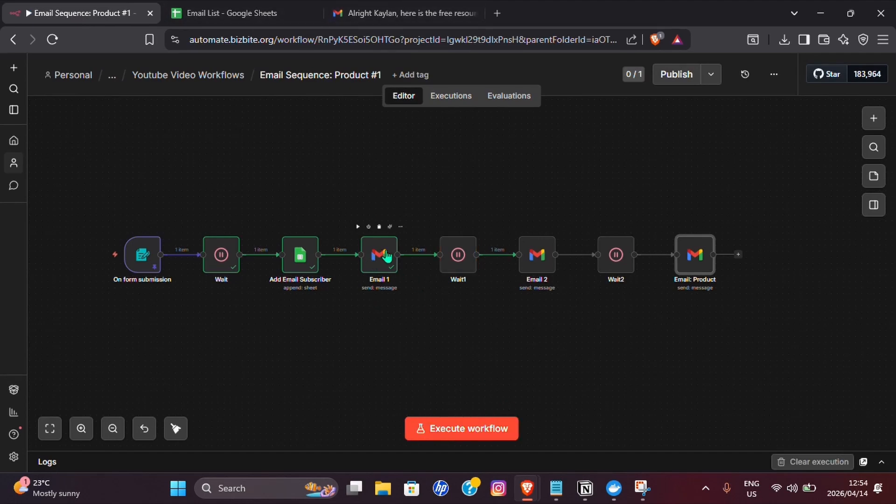
pyautogui.click(335, 17)
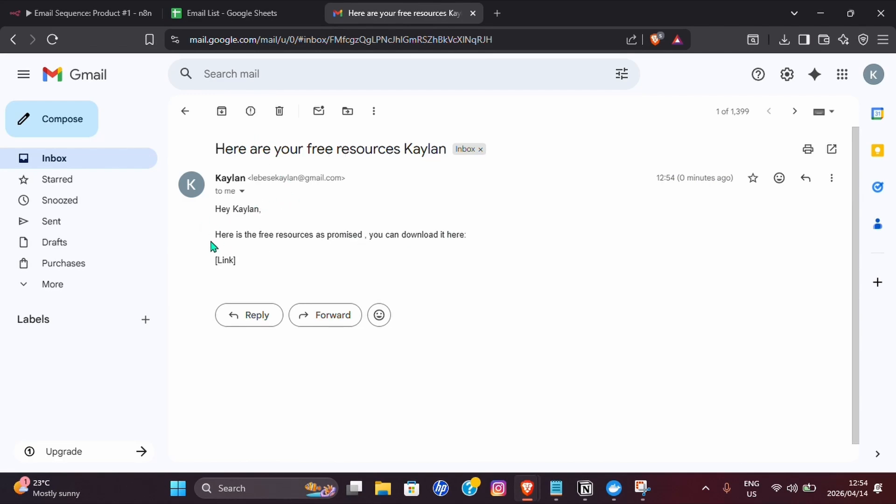
pyautogui.click(219, 13)
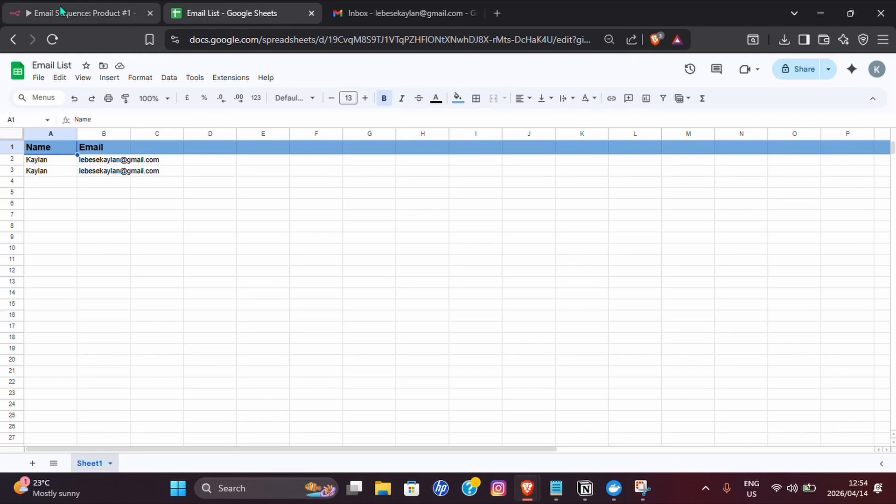
# - Return to the Email Sequence: Product #1 workflow and recentre the node chain on the canvas
pyautogui.click(84, 13)
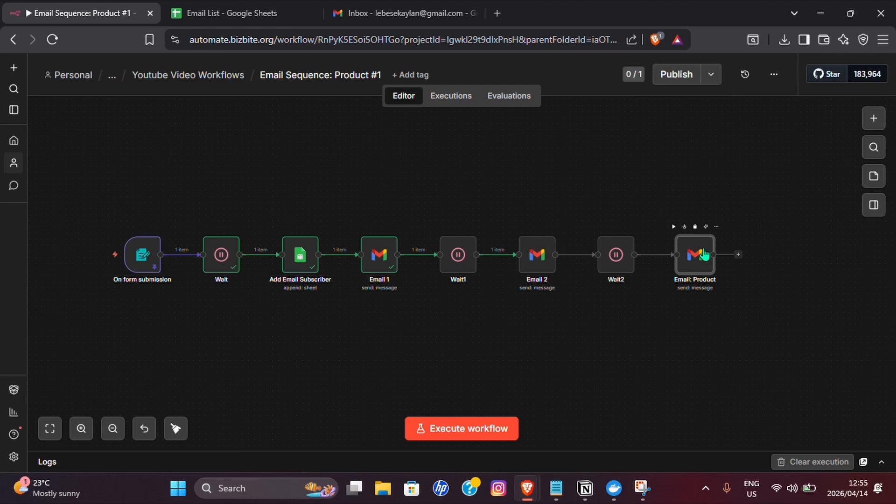
pyautogui.moveTo(476, 344); pyautogui.dragTo(487, 348)
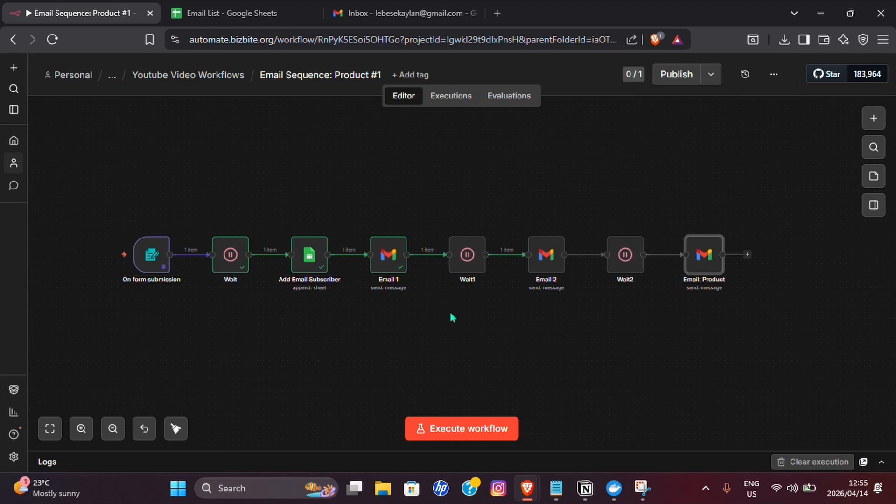